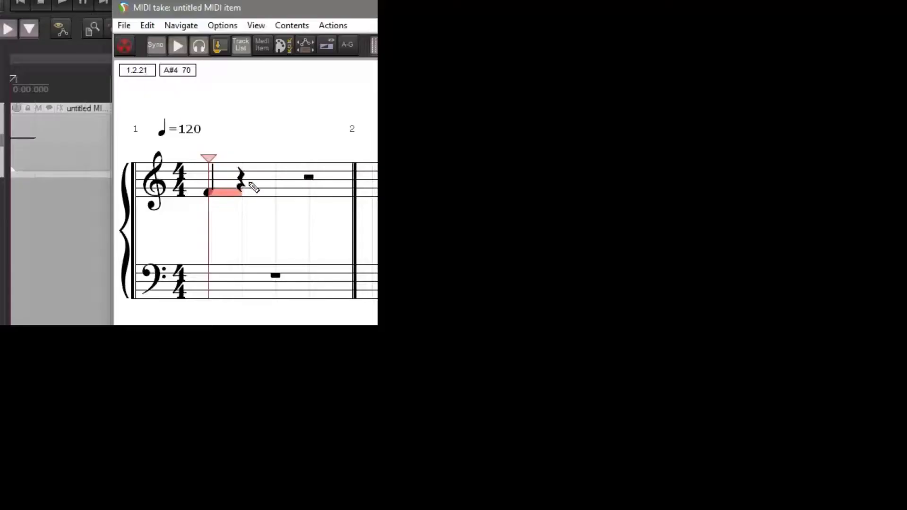
pyautogui.click(251, 184)
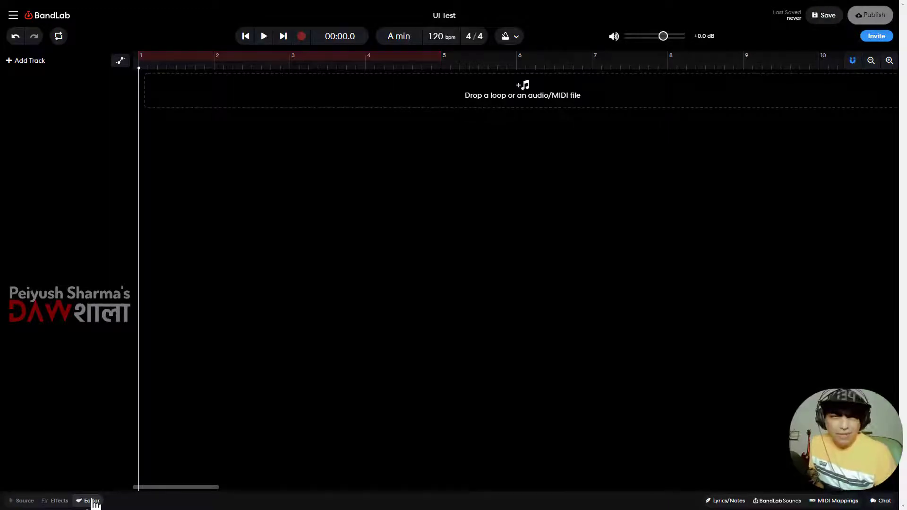
# Enable multitrack recording in the project's settings.
pyautogui.click(13, 14)
pyautogui.moveTo(71, 113)
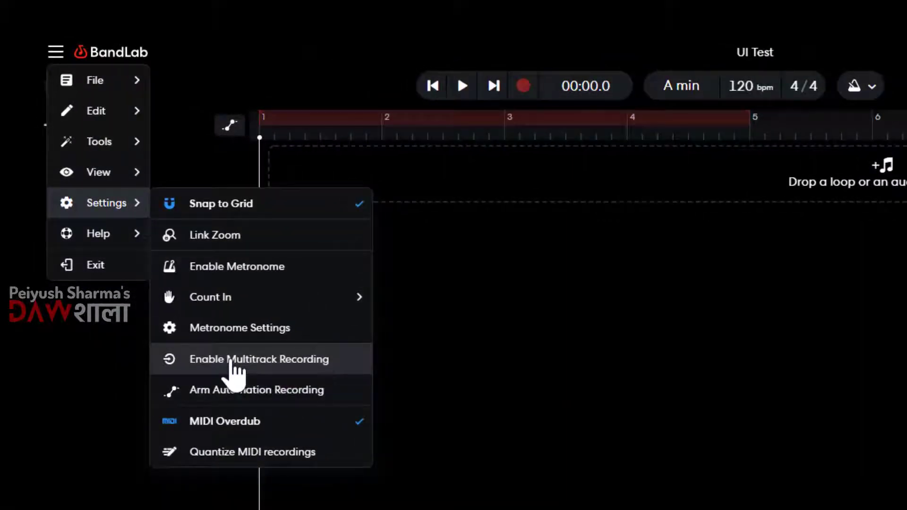
pyautogui.click(234, 361)
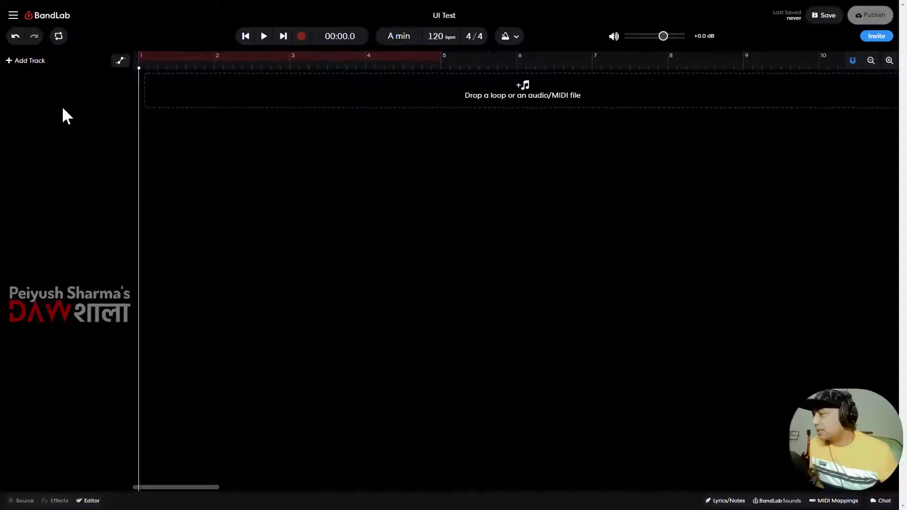
# Add an Instruments track and a Voice & Audio track to the empty project.
pyautogui.click(17, 62)
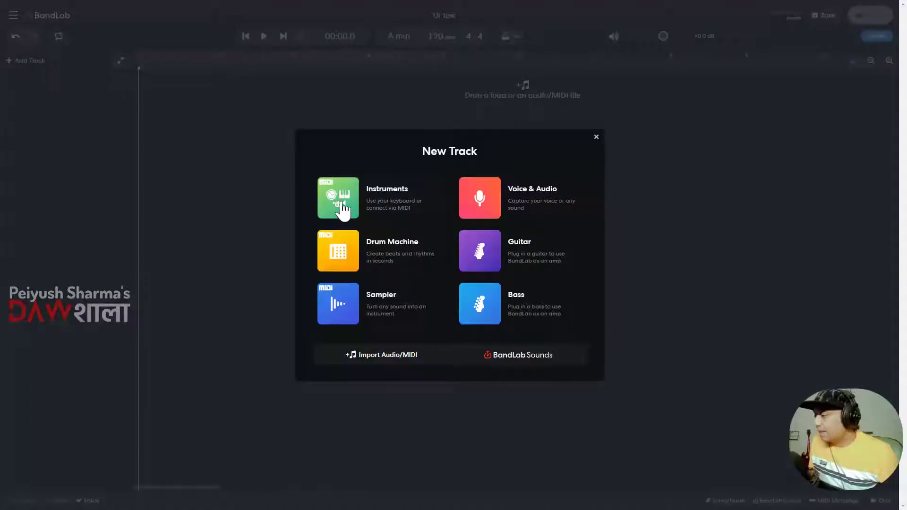
pyautogui.click(343, 211)
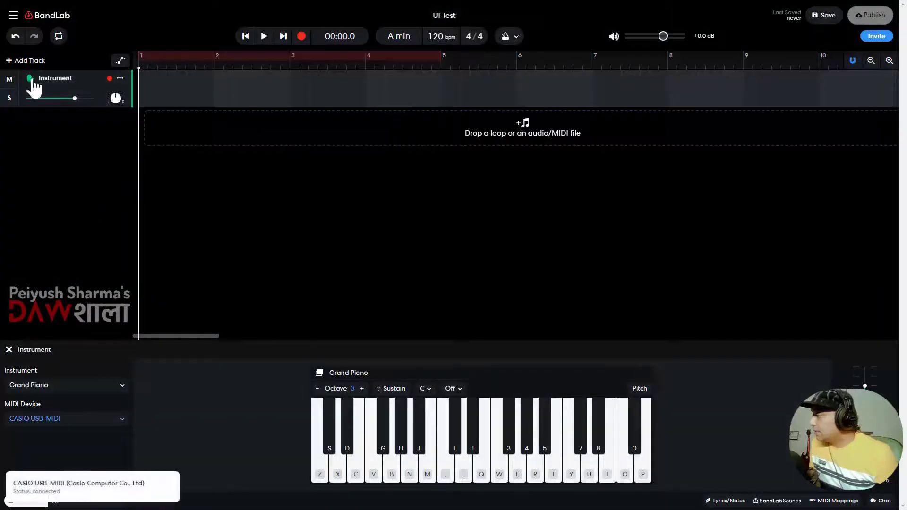
pyautogui.click(30, 60)
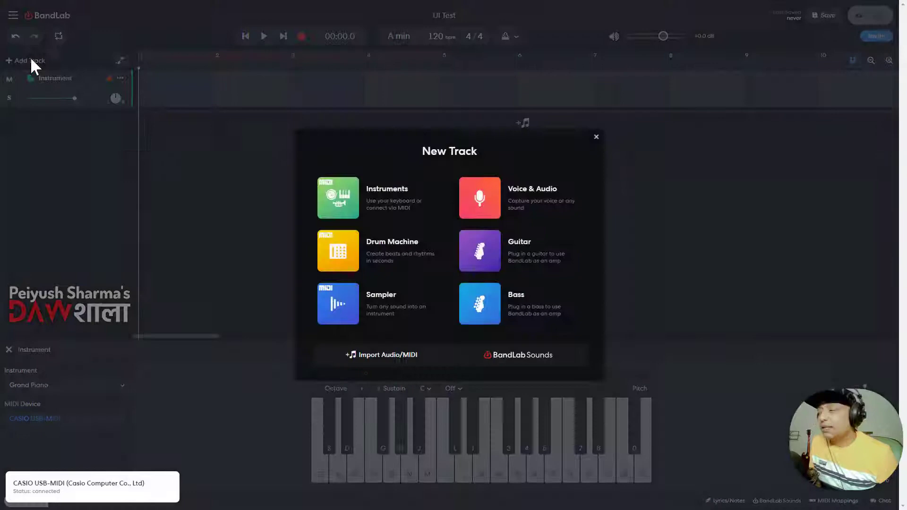
pyautogui.click(497, 205)
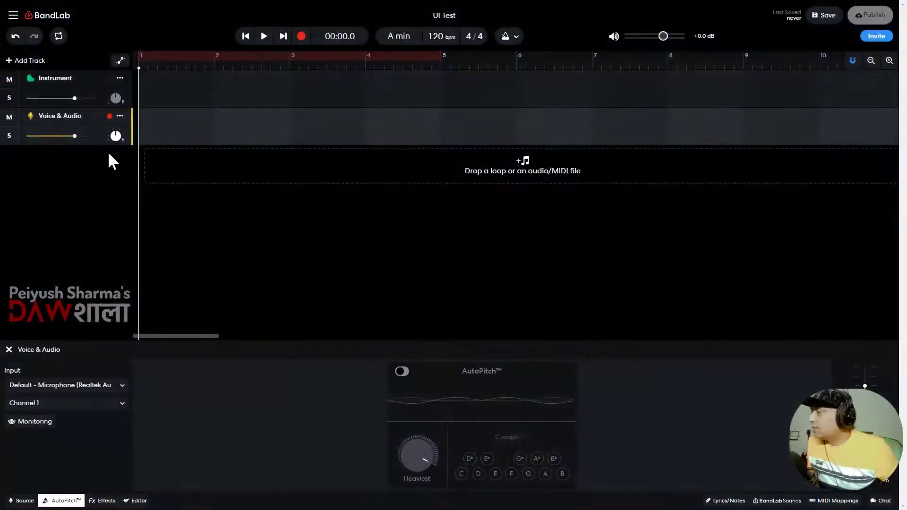
# Select each track in turn and try input monitoring on the Voice & Audio track, leaving monitoring off.
pyautogui.click(95, 79)
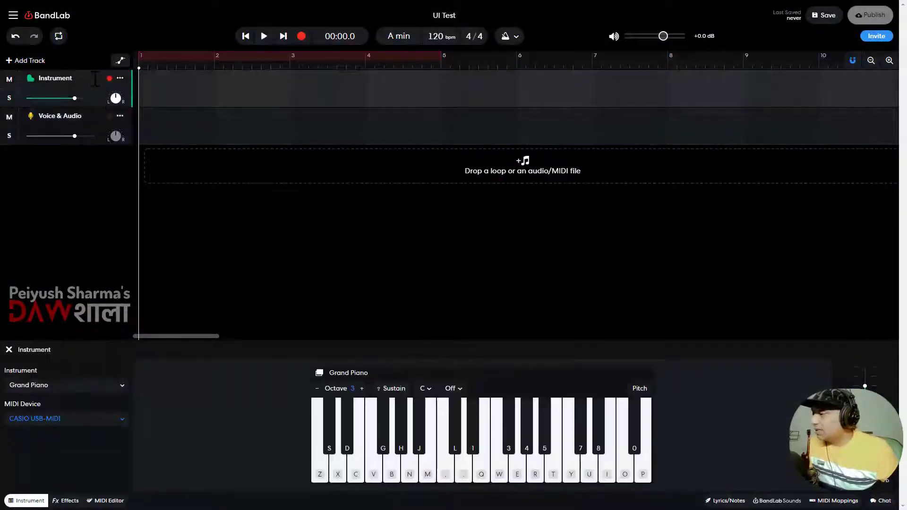
pyautogui.click(90, 118)
pyautogui.click(33, 421)
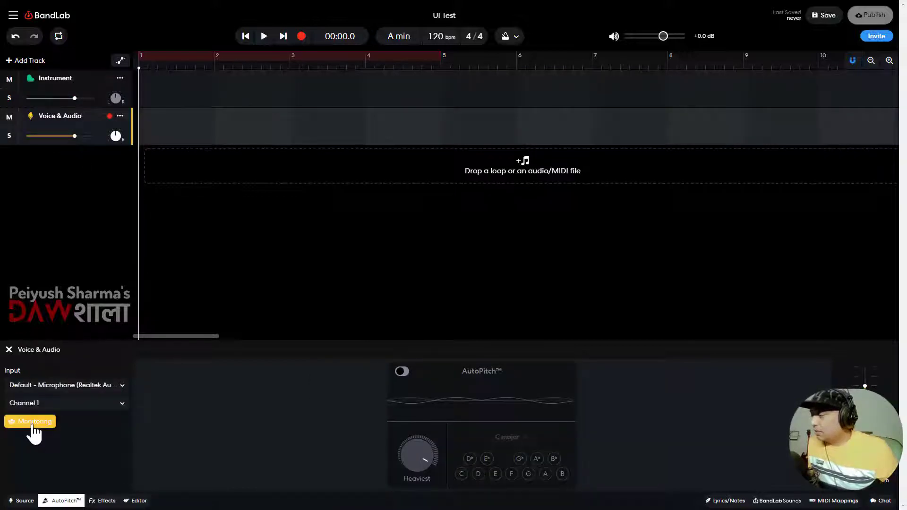
pyautogui.click(33, 423)
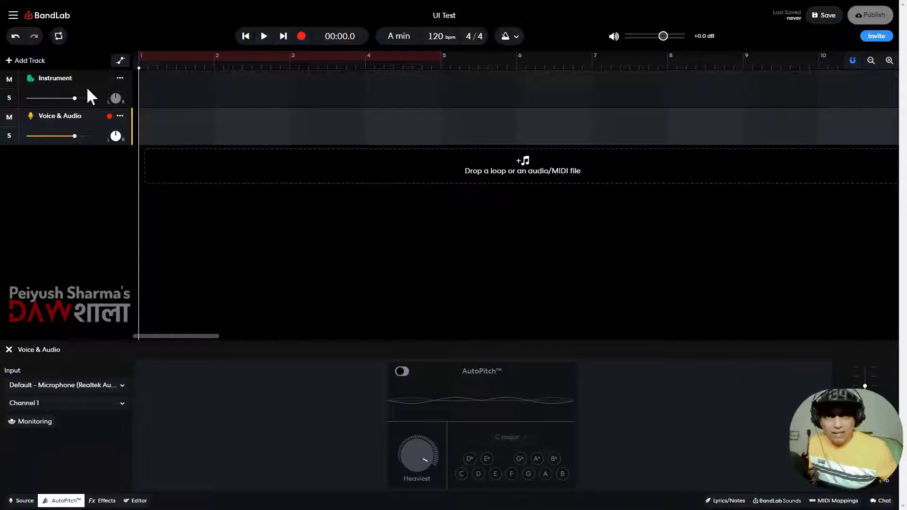
pyautogui.click(34, 422)
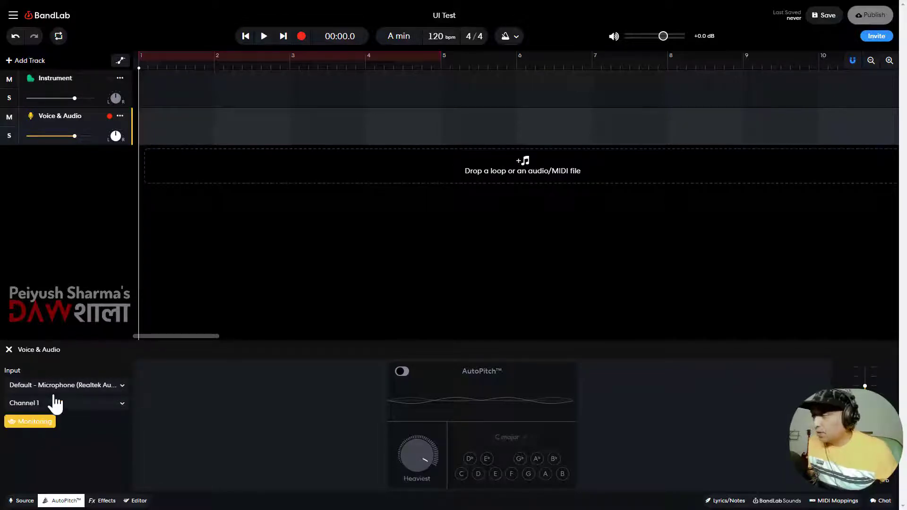
pyautogui.click(101, 81)
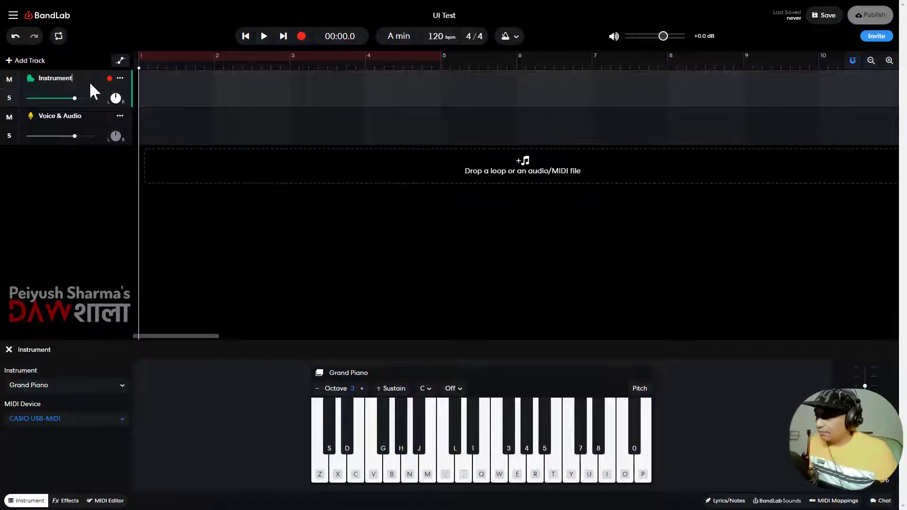
pyautogui.click(98, 119)
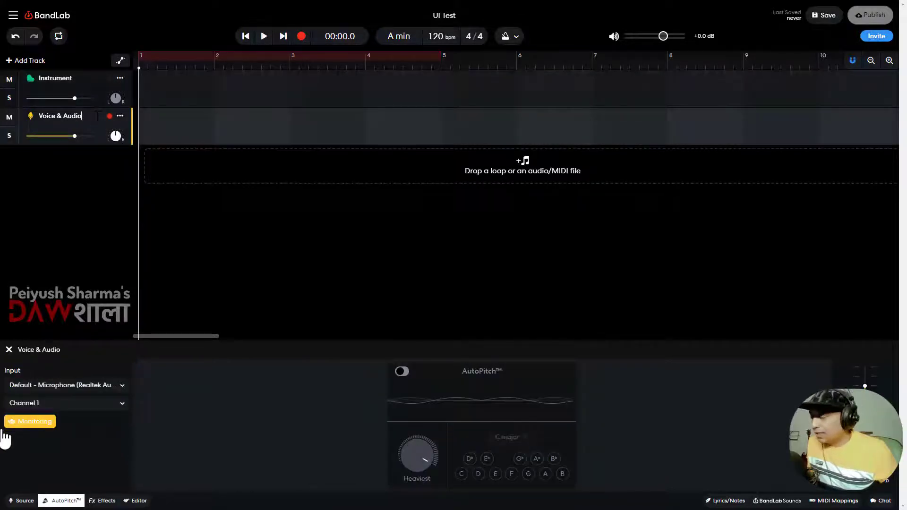
pyautogui.click(27, 424)
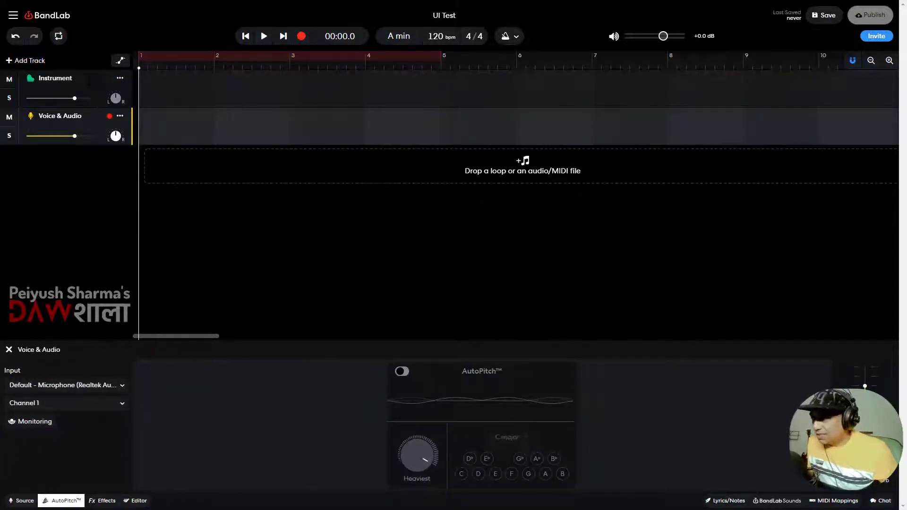
# Disable multitrack recording from the Instrument track's options and select each track in turn to compare the record-arm indicators.
pyautogui.click(89, 80)
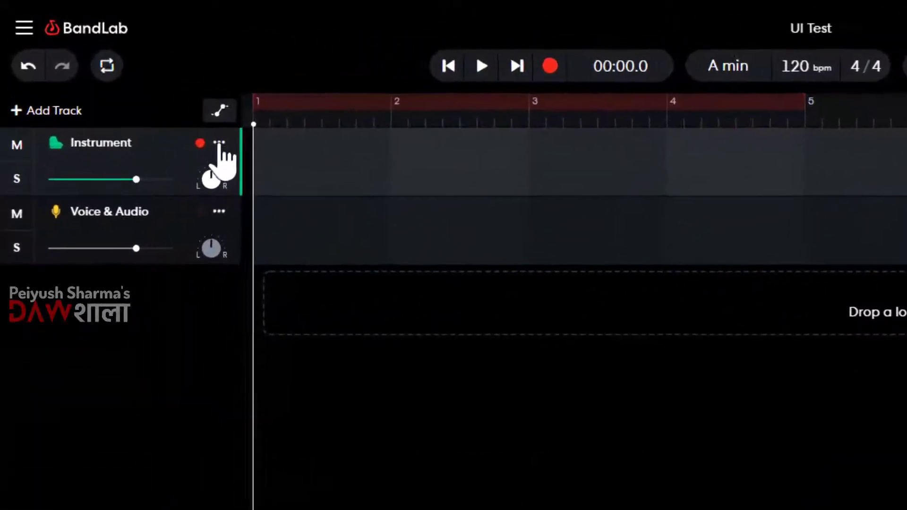
pyautogui.click(138, 90)
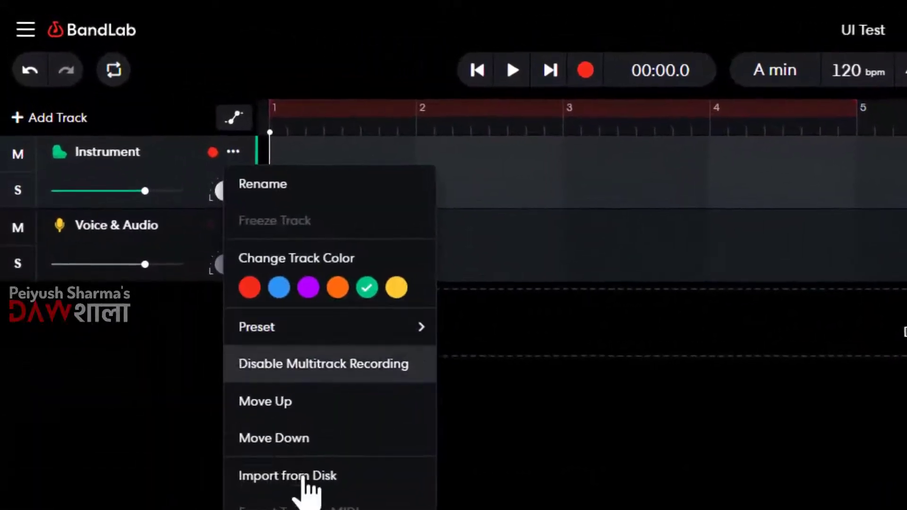
pyautogui.click(302, 371)
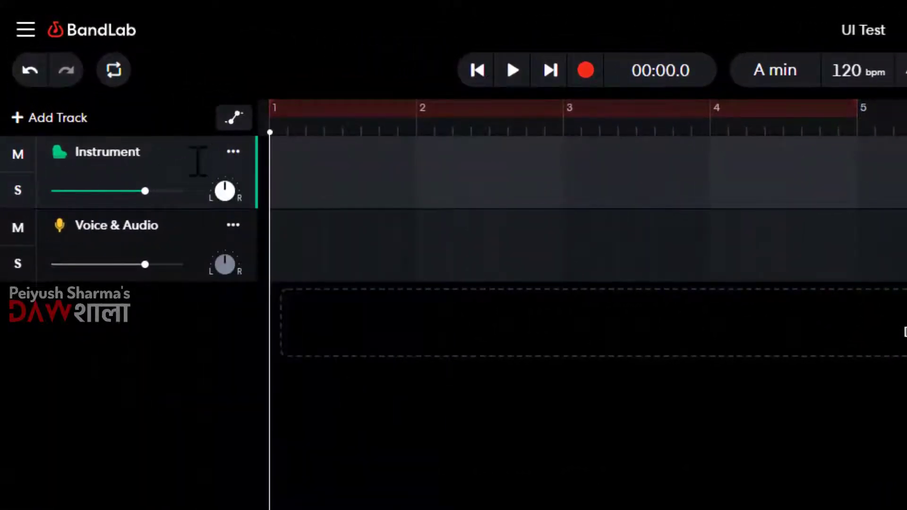
pyautogui.click(158, 225)
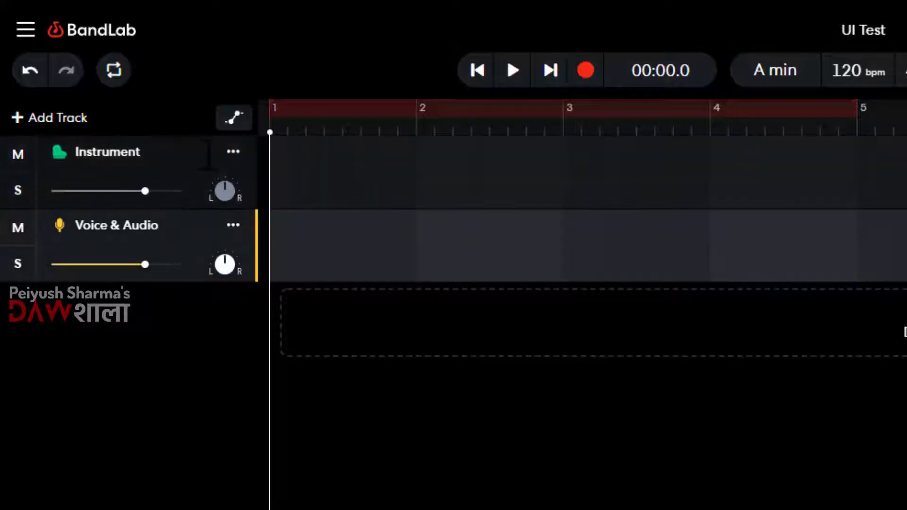
pyautogui.click(188, 154)
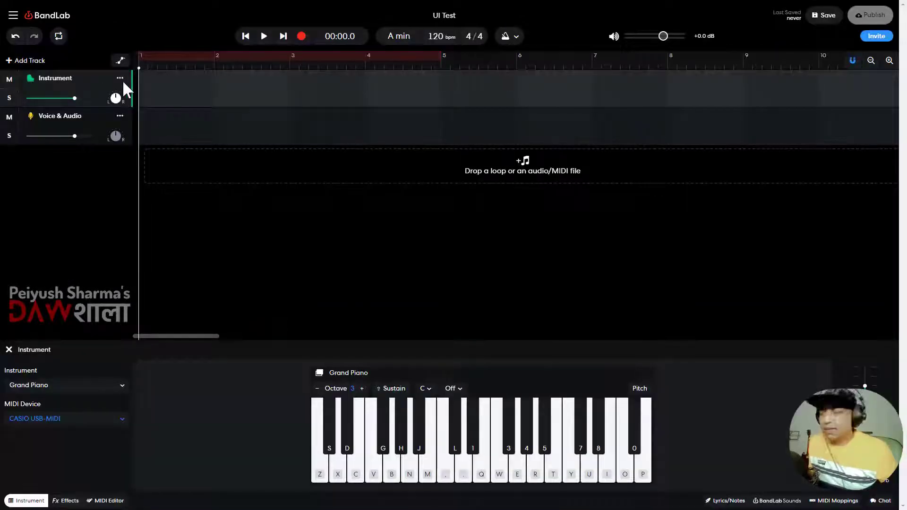
# Enable multitrack recording again and arm both the Instrument and Voice & Audio tracks for recording.
pyautogui.click(120, 78)
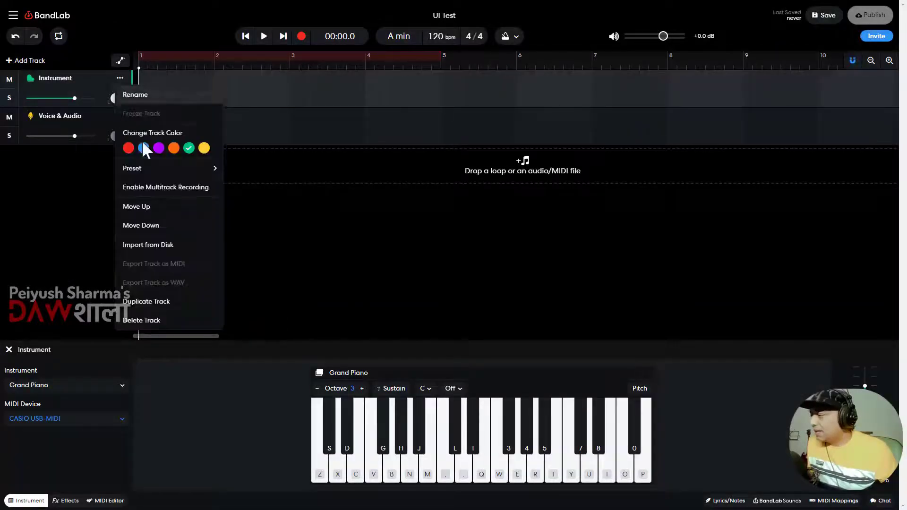
pyautogui.click(150, 188)
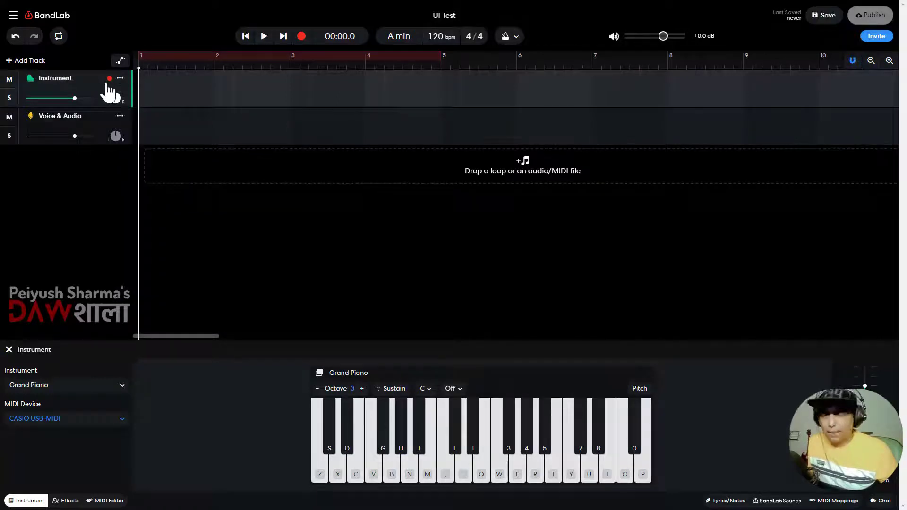
pyautogui.click(92, 121)
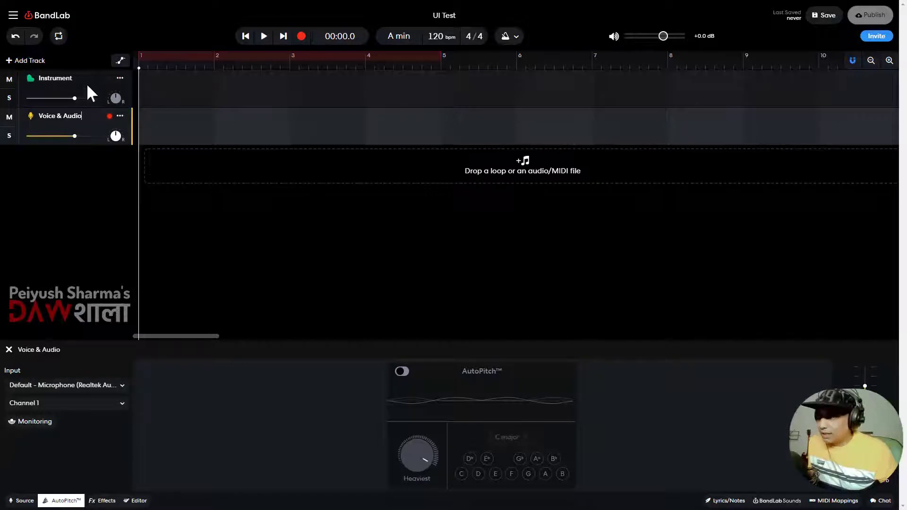
pyautogui.click(108, 89)
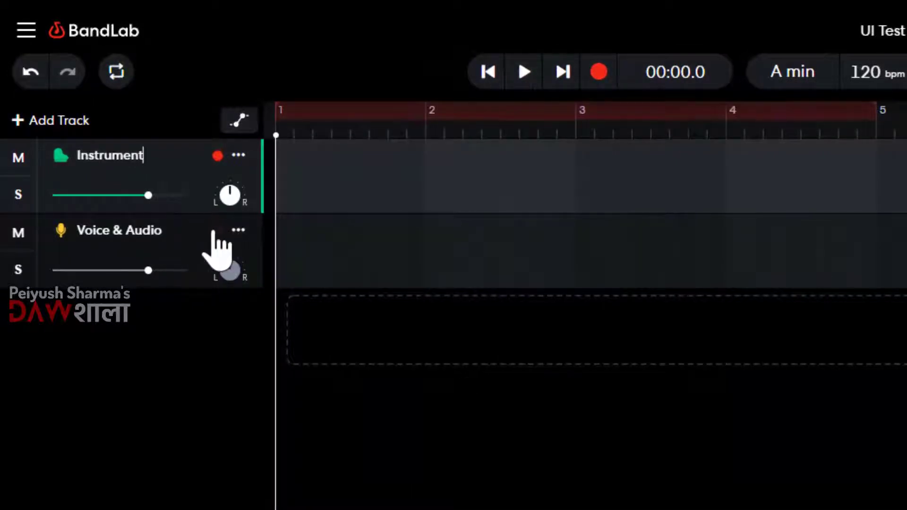
pyautogui.click(214, 245)
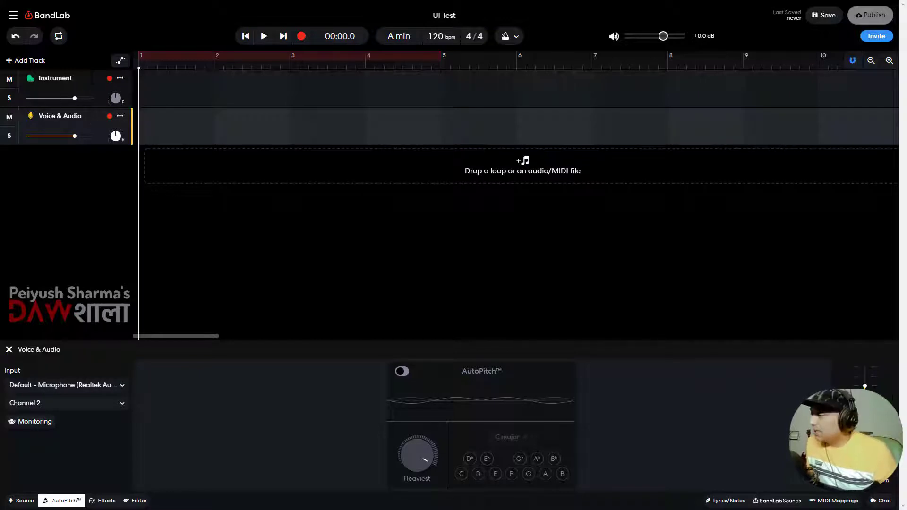
# Turn on the metronome and record the Instrument and Voice & Audio tracks simultaneously for about seven bars from the start.
pyautogui.click(91, 79)
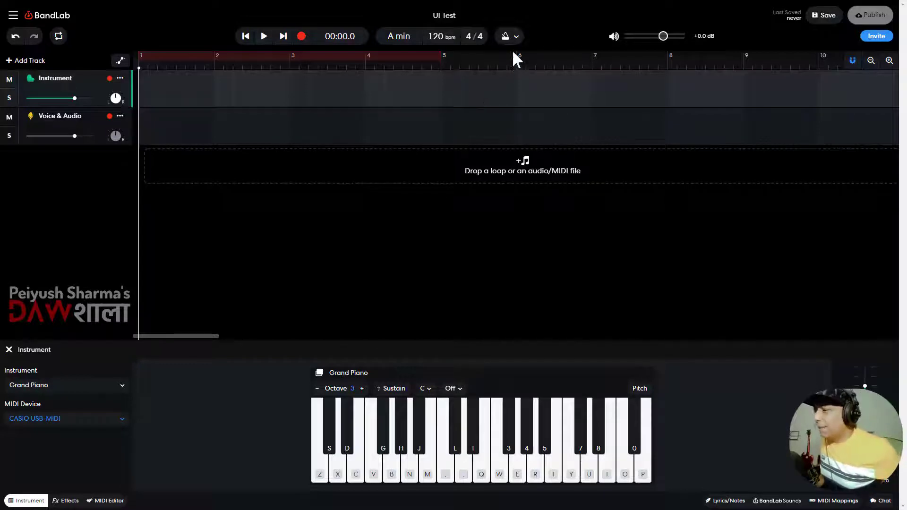
pyautogui.click(504, 37)
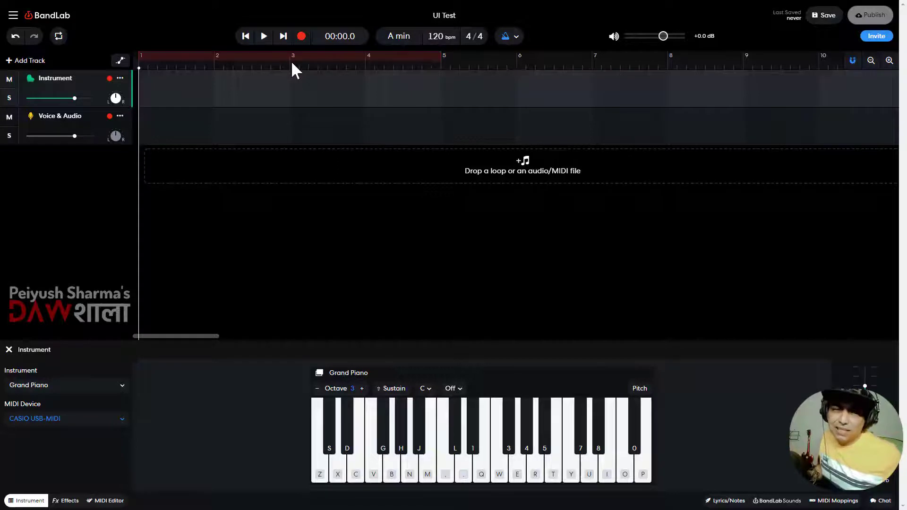
pyautogui.click(302, 36)
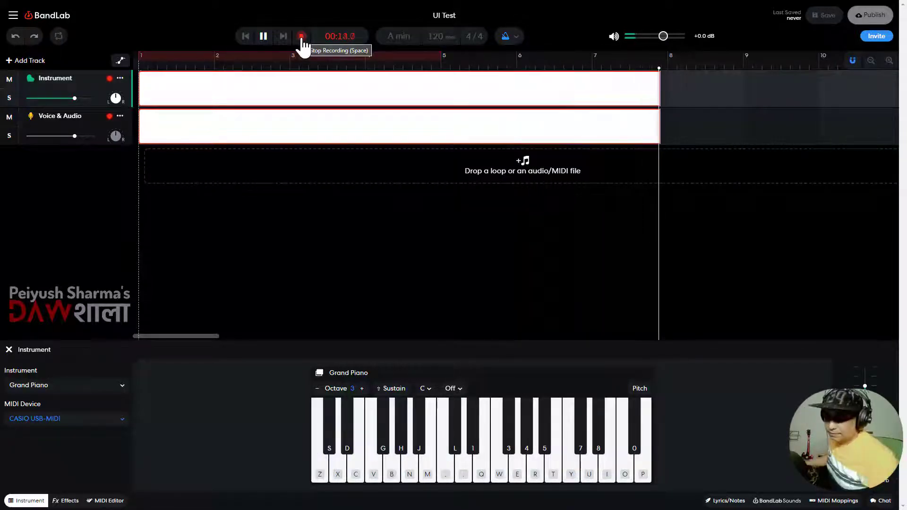
pyautogui.click(301, 37)
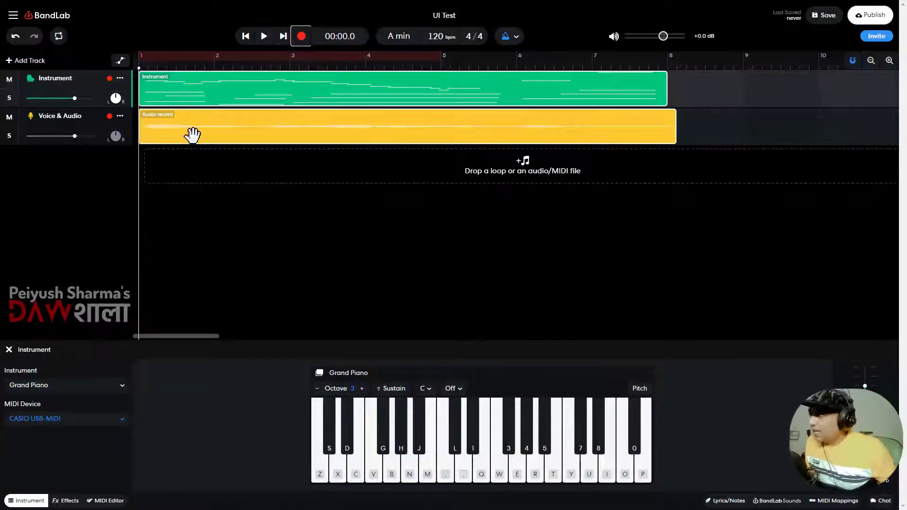
# Disable multitrack recording from the Instrument track's options, and solo that track to play back a short part of its recording.
pyautogui.click(120, 78)
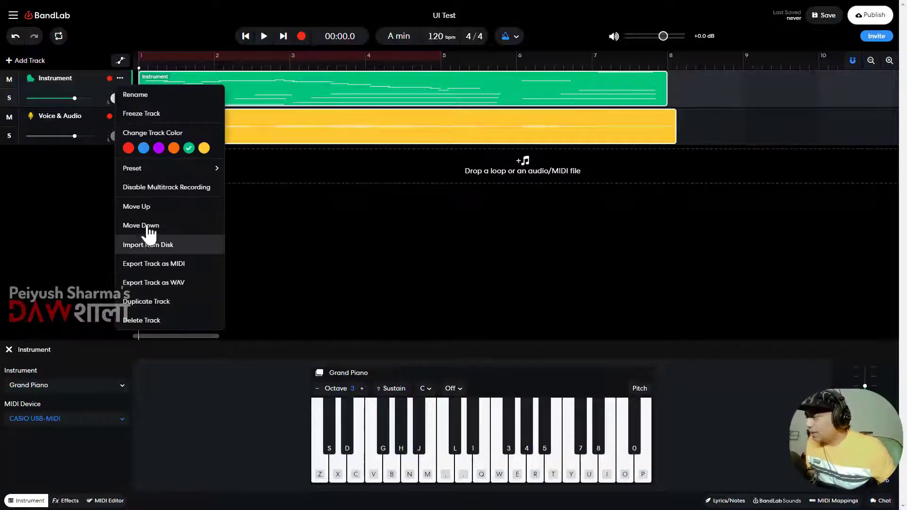
pyautogui.click(164, 188)
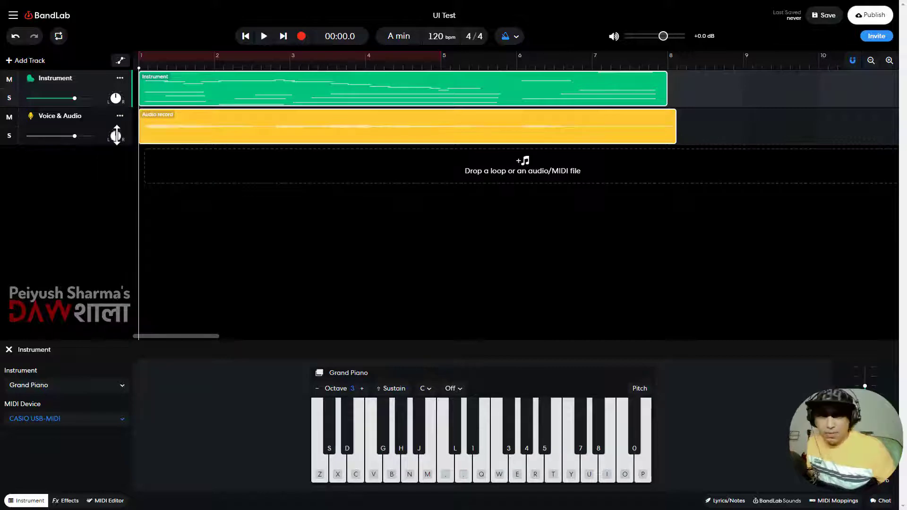
pyautogui.click(9, 97)
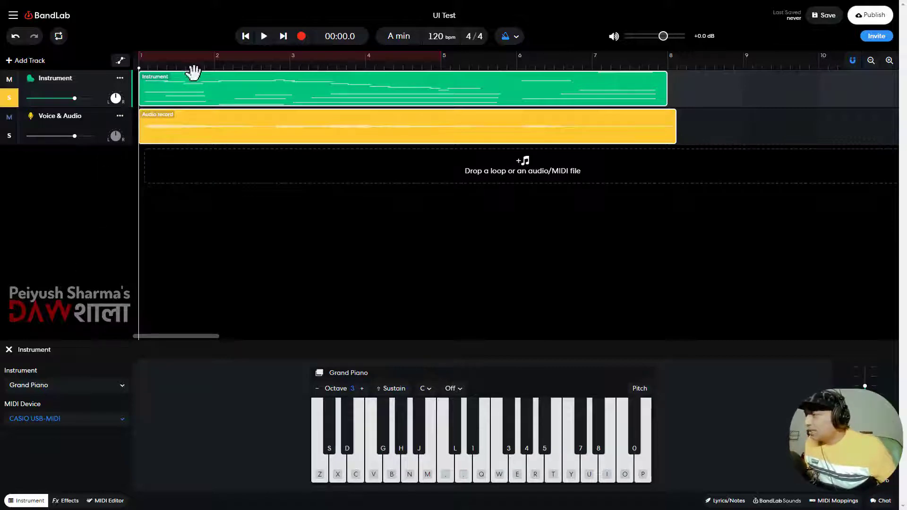
pyautogui.click(264, 36)
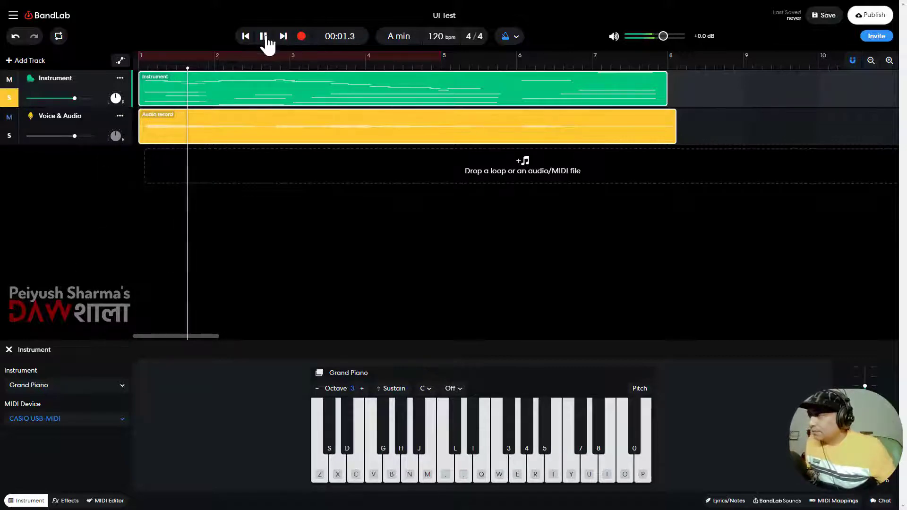
pyautogui.click(264, 37)
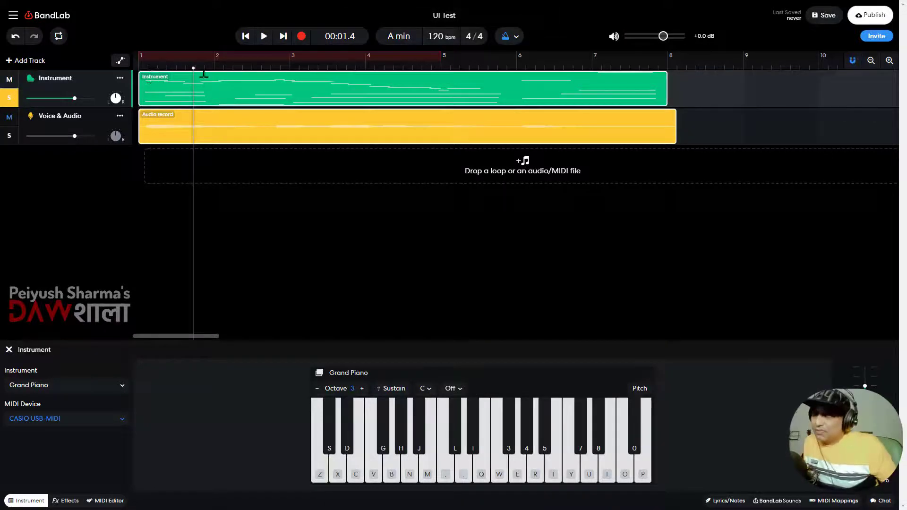
# Turn off the metronome and select the recorded region on the Instrument track.
pyautogui.click(502, 36)
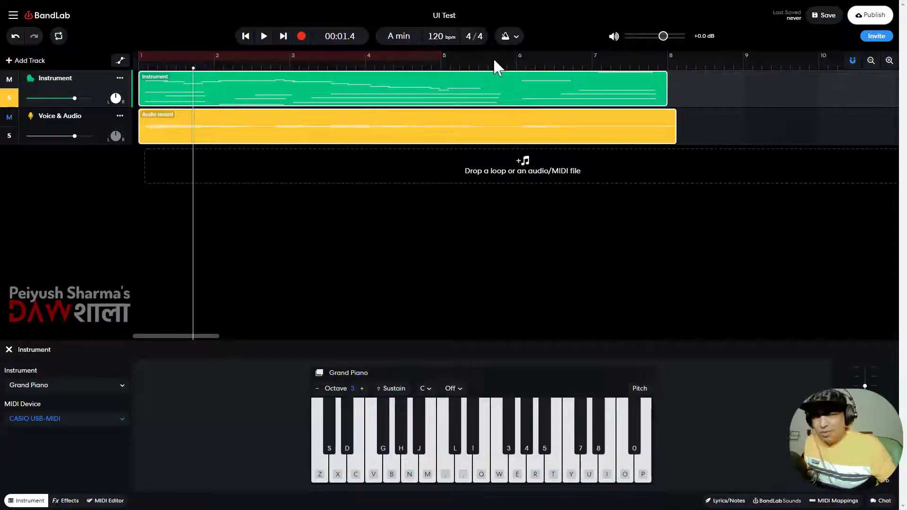
pyautogui.click(152, 85)
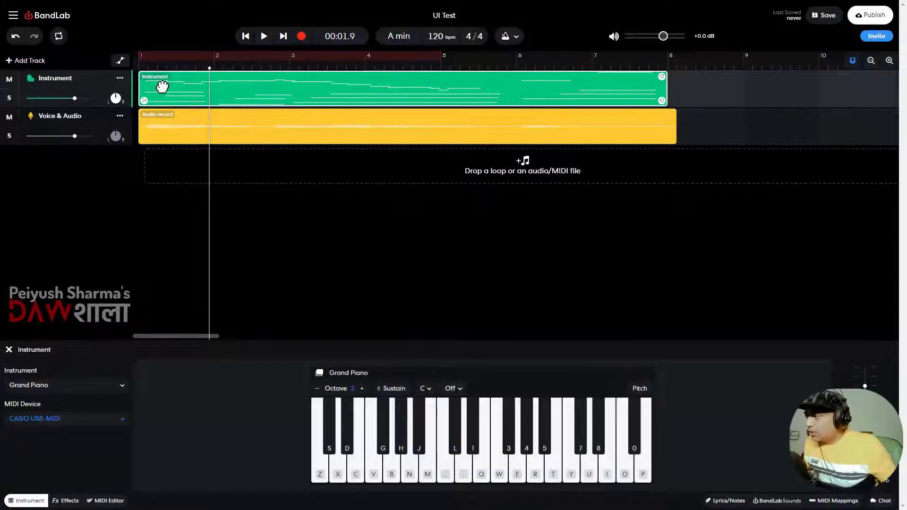
# Open the recorded Instrument region in the MIDI editor and quantize its notes to 1/4.
pyautogui.doubleClick(151, 85)
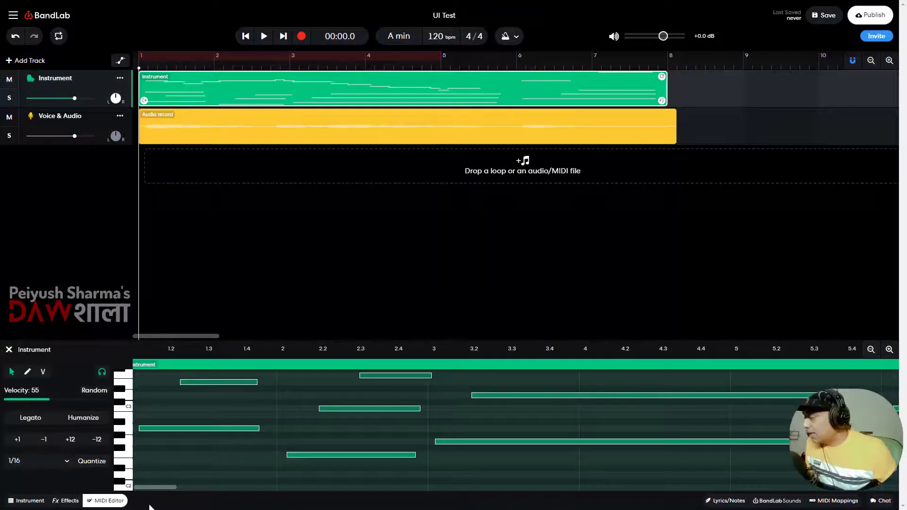
pyautogui.hscroll(-1, 156, 487)
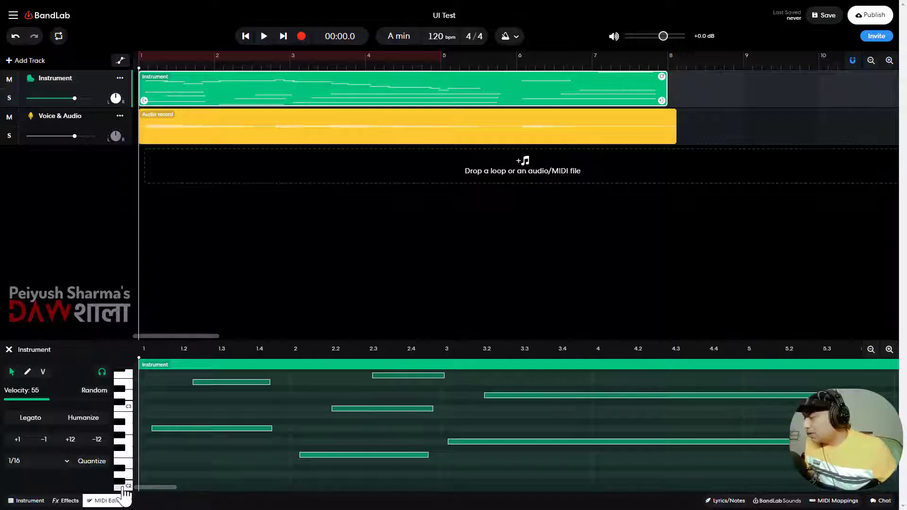
pyautogui.click(93, 466)
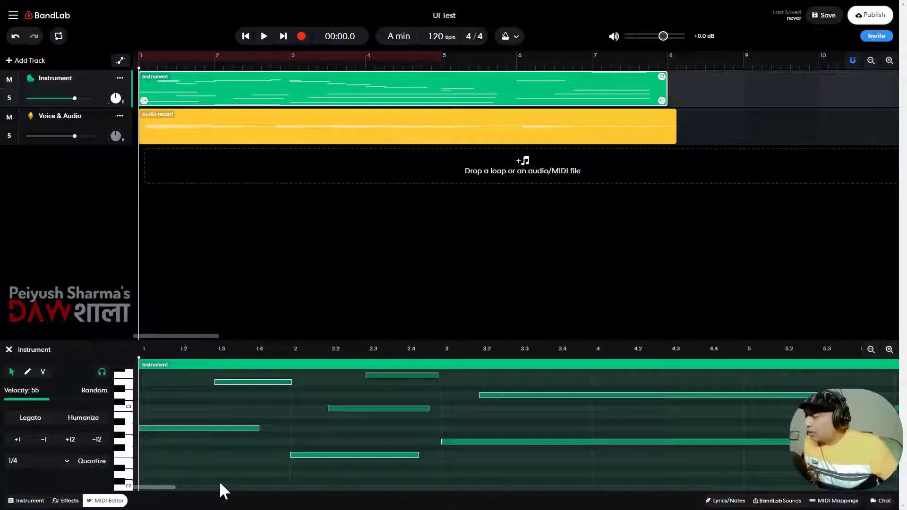
pyautogui.moveTo(156, 487); pyautogui.dragTo(137, 505)
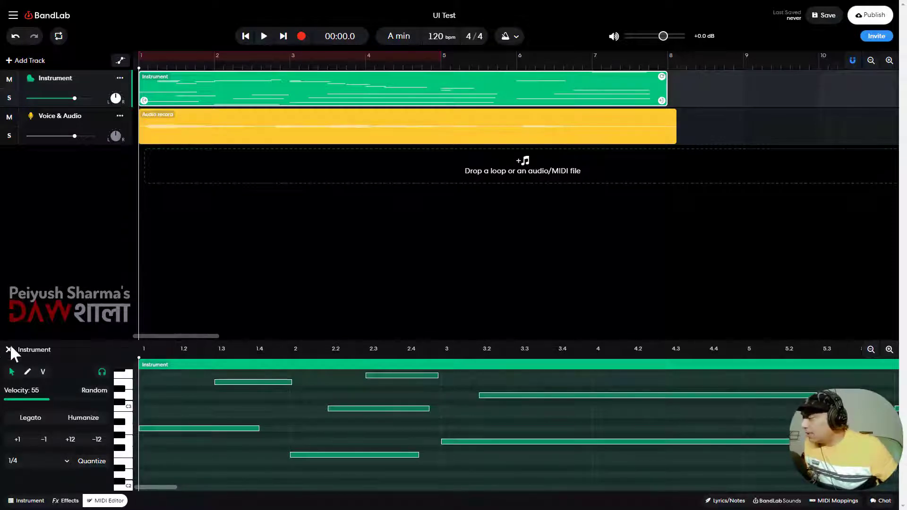
# Trim the silence before the first sound in the Voice & Audio region, move the region back to bar 1, and check it by playback.
pyautogui.click(9, 349)
pyautogui.doubleClick(215, 125)
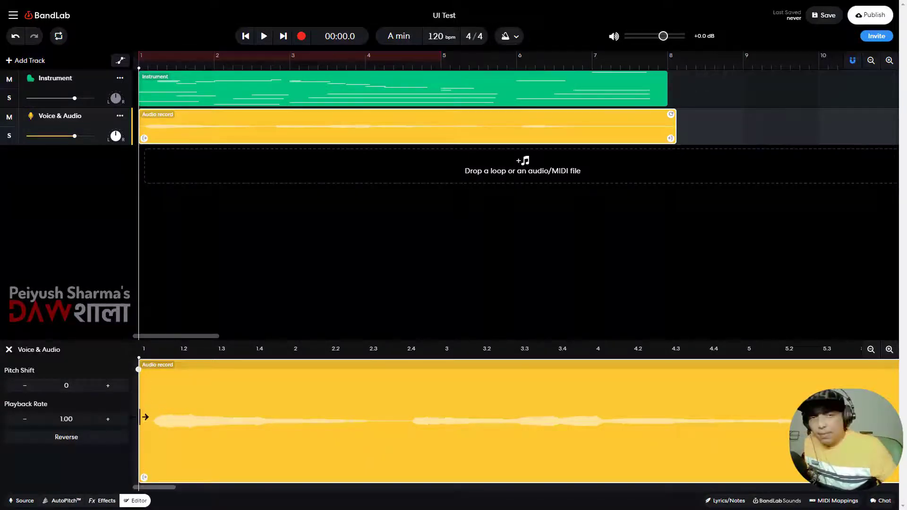
pyautogui.moveTo(143, 477); pyautogui.dragTo(161, 429)
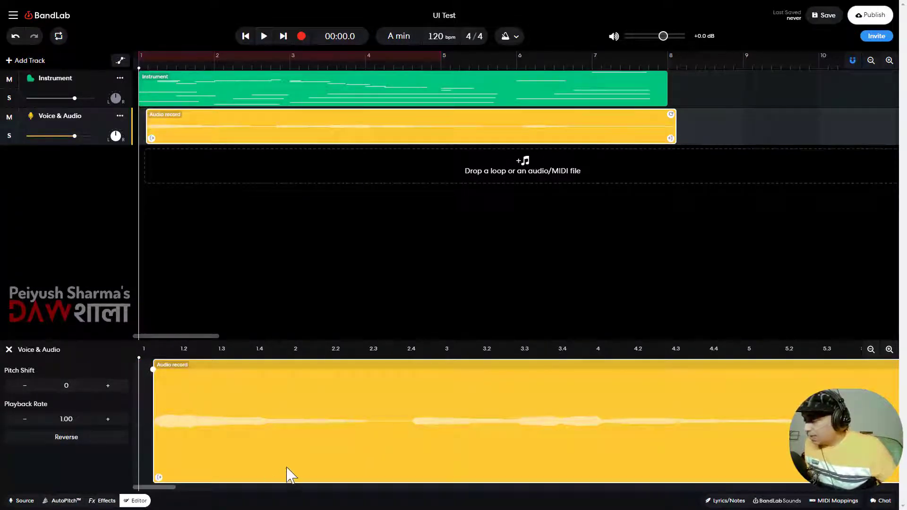
pyautogui.hotkey('ctrl', 'z')
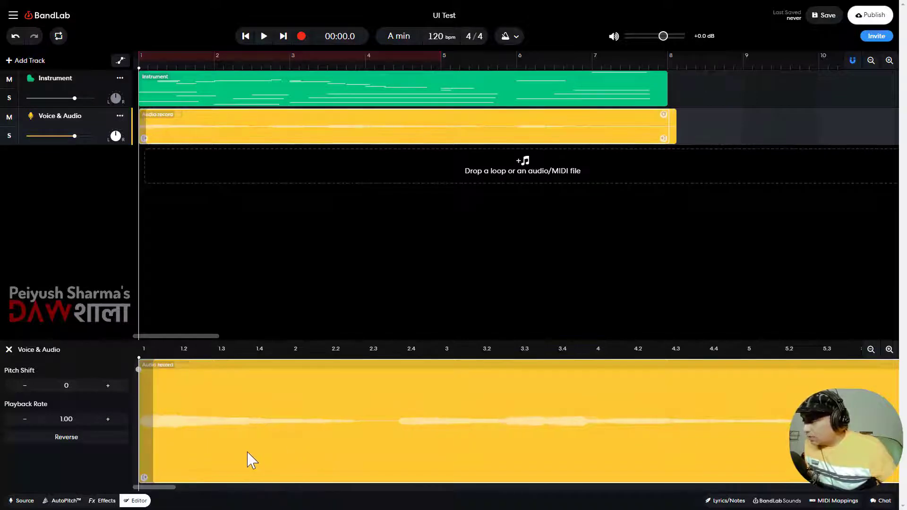
pyautogui.hotkey('ctrl', 'z')
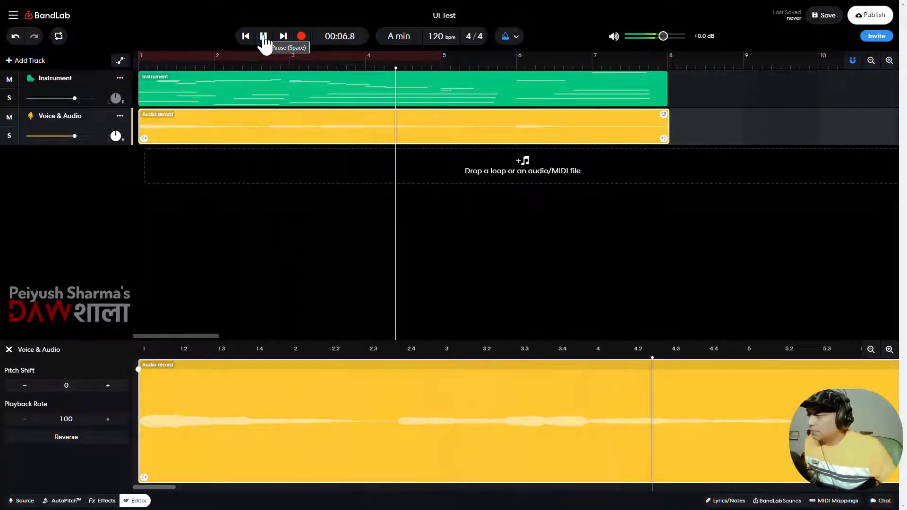
pyautogui.click(263, 36)
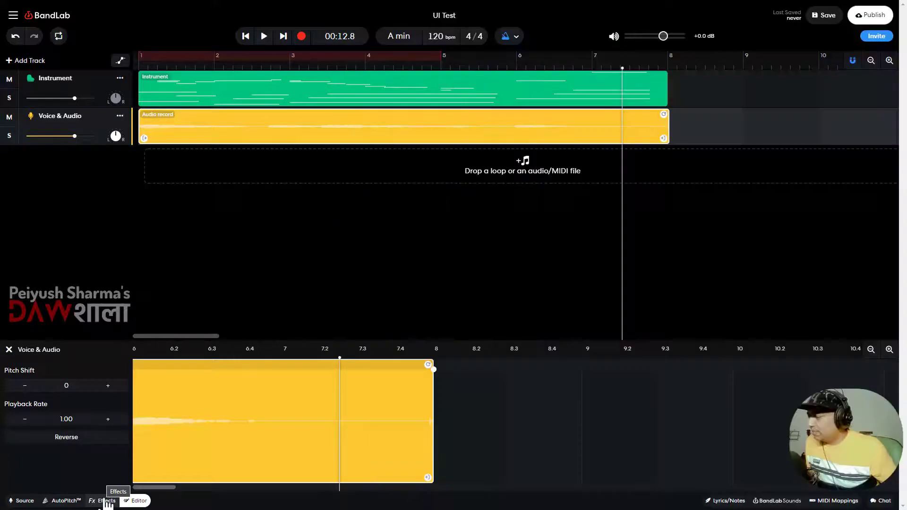
# Search the effect presets by the creator's name and apply the Mic Boost preset to the Voice & Audio track.
pyautogui.click(108, 501)
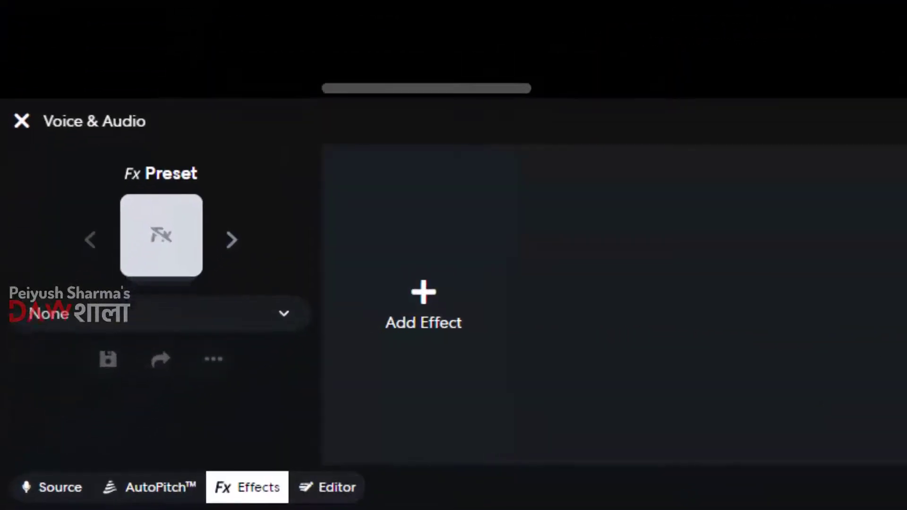
pyautogui.click(85, 326)
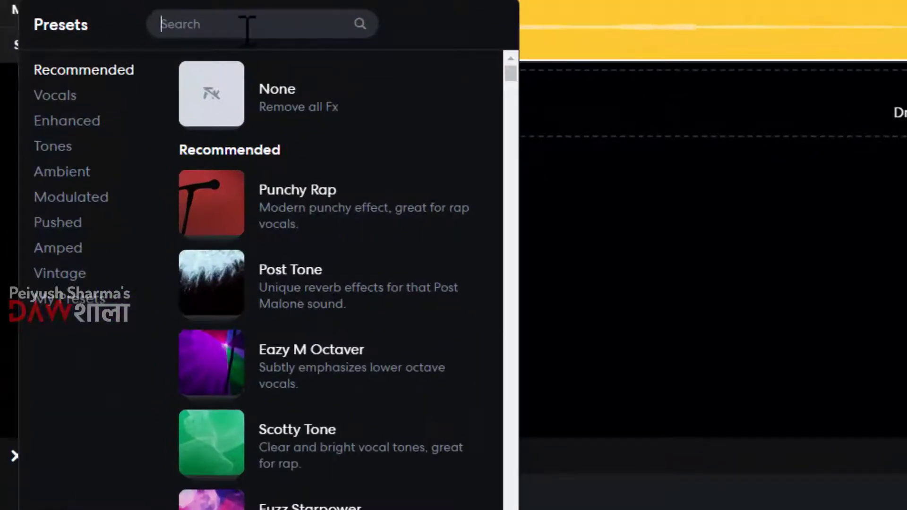
pyautogui.write('peiyush')
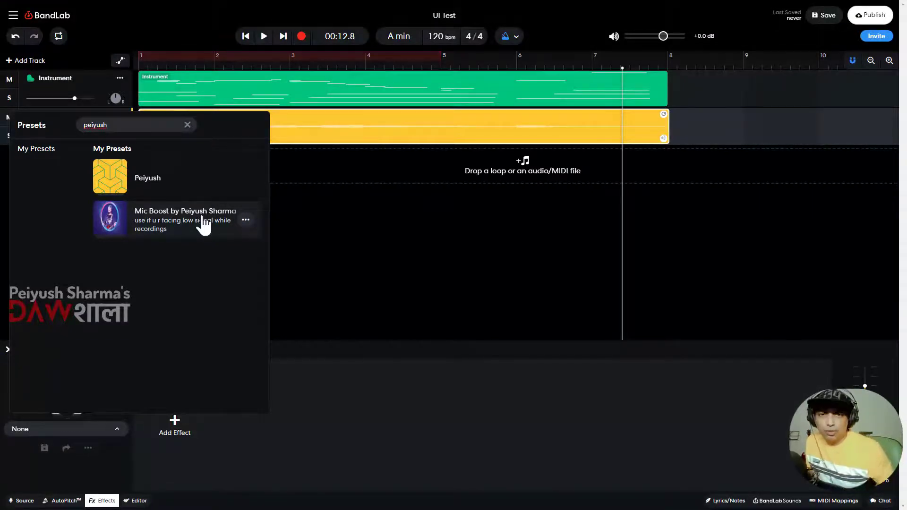
pyautogui.click(203, 223)
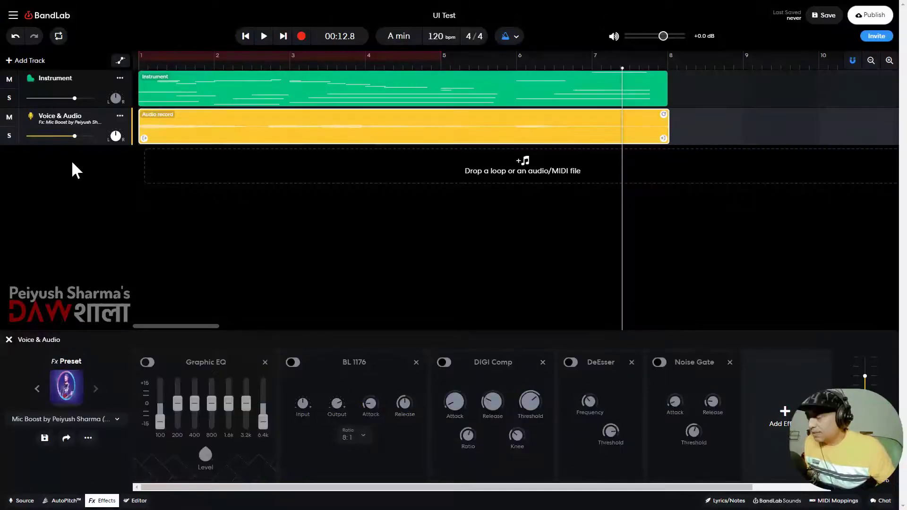
# Play the first two seconds from the start to hear the voice with all preset effects switched off.
pyautogui.click(247, 37)
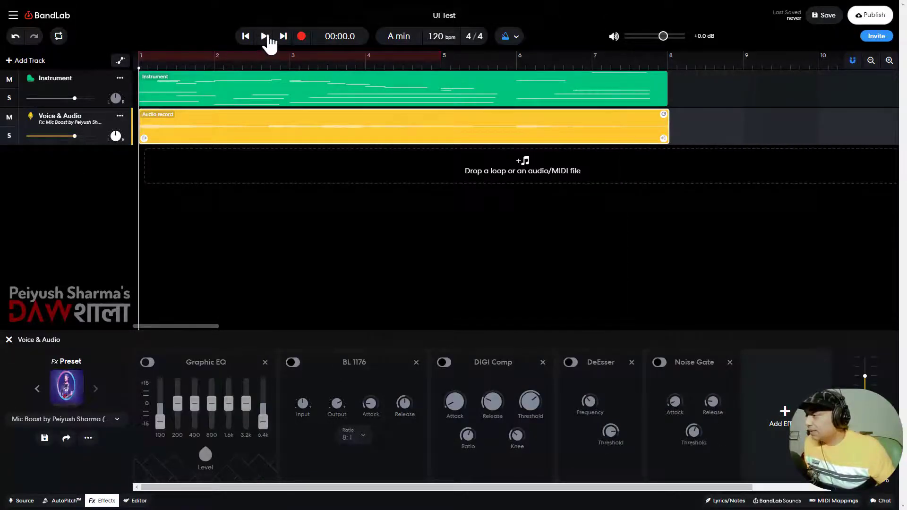
pyautogui.click(266, 38)
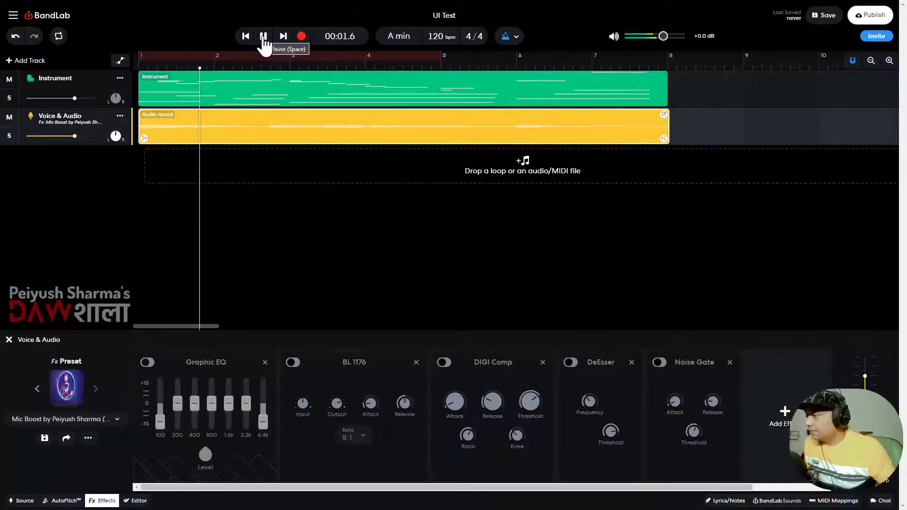
pyautogui.click(264, 36)
# Switch on Graphic EQ, BL 1176, DIGI Comp, DeEsser and Noise Gate on the Voice & Audio track, and replay the opening to compare.
pyautogui.click(148, 362)
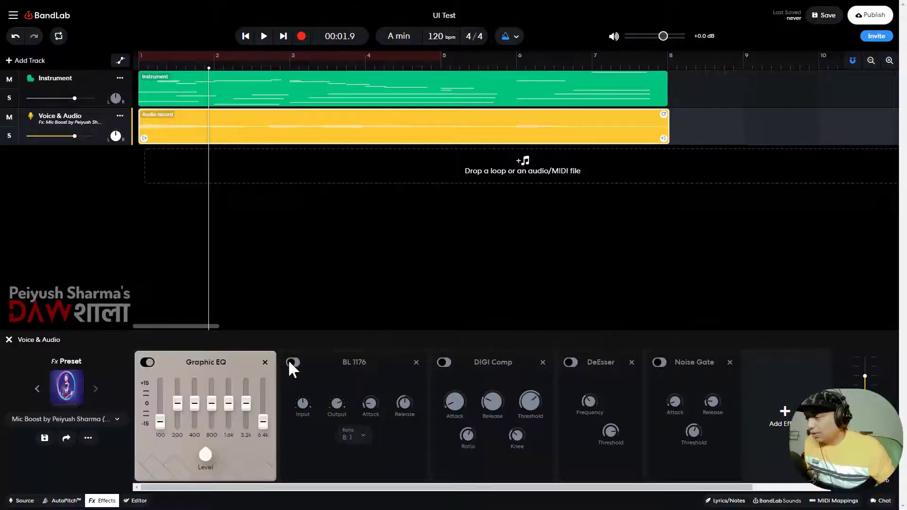
pyautogui.click(445, 362)
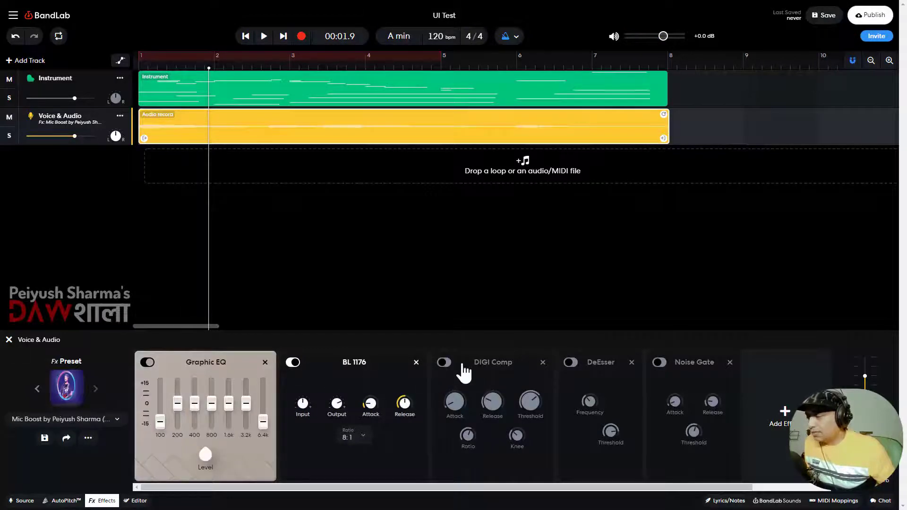
pyautogui.click(571, 362)
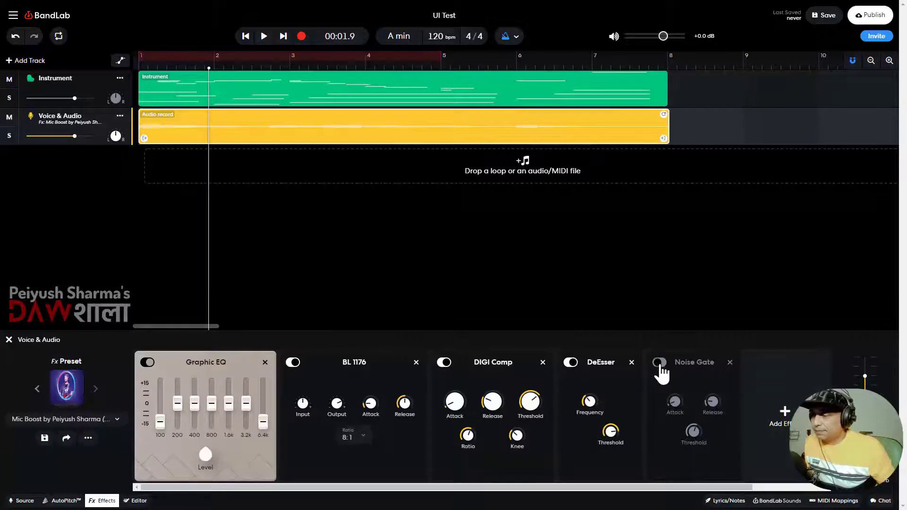
pyautogui.click(659, 362)
pyautogui.click(246, 38)
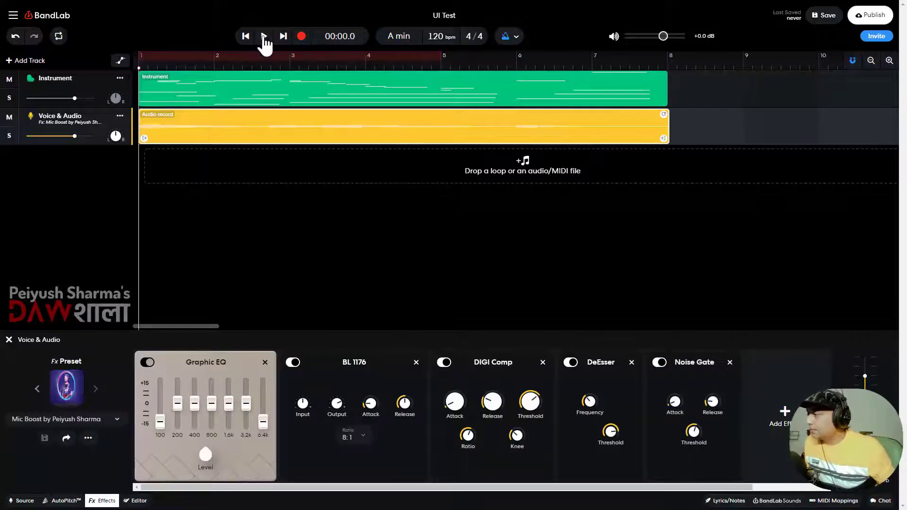
pyautogui.click(263, 36)
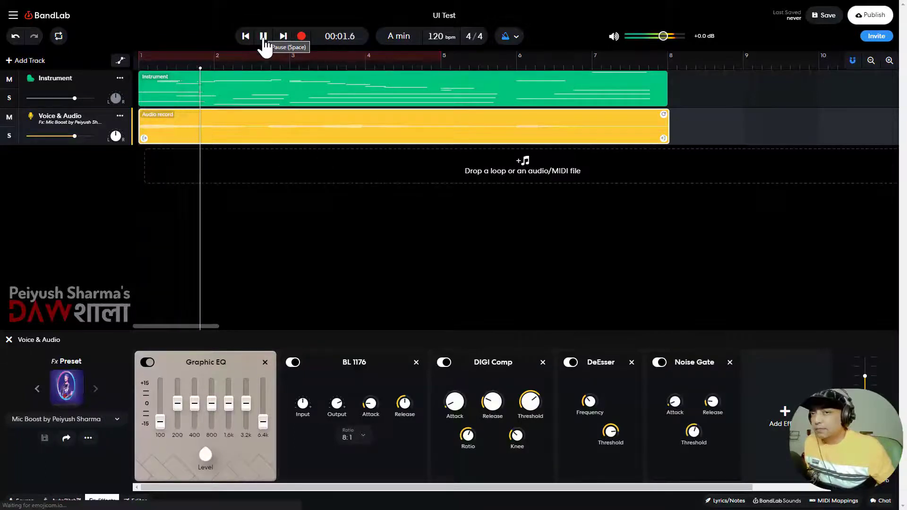
pyautogui.click(263, 38)
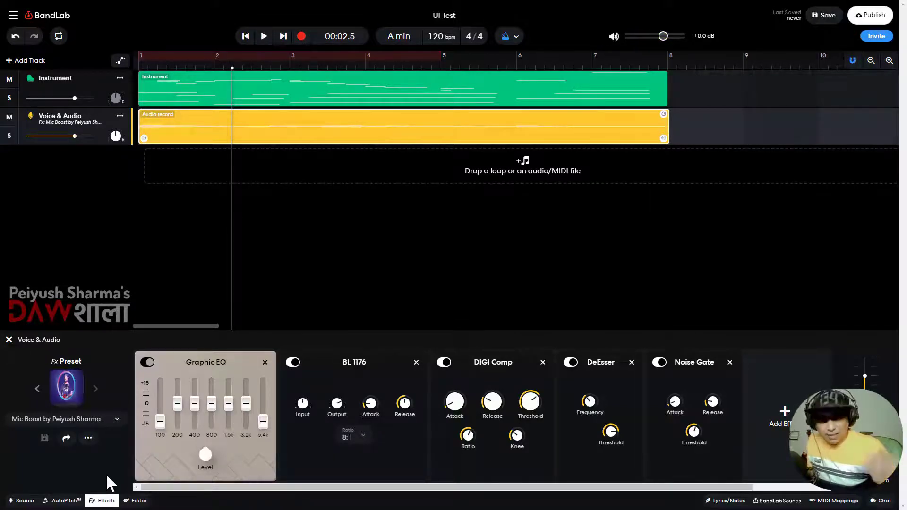
pyautogui.click(102, 500)
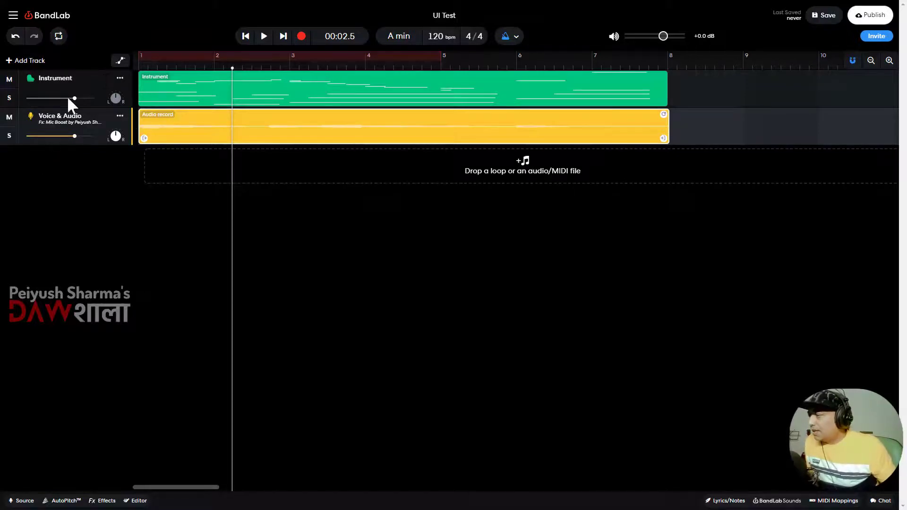
# Solo the Instrument track and open the effects of its recorded region.
pyautogui.click(9, 97)
pyautogui.click(250, 92)
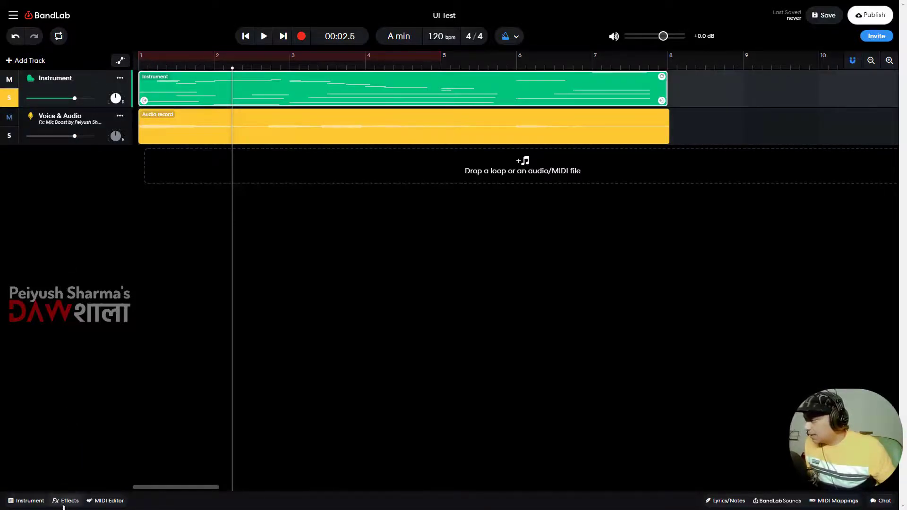
pyautogui.click(66, 501)
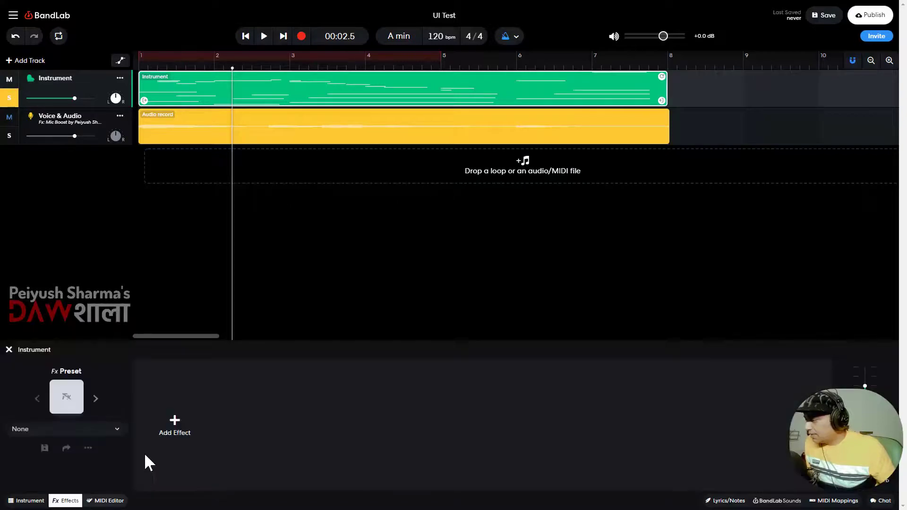
# Add the Studio Reverb effect to the Instrument track and adjust its reverb knobs.
pyautogui.click(183, 425)
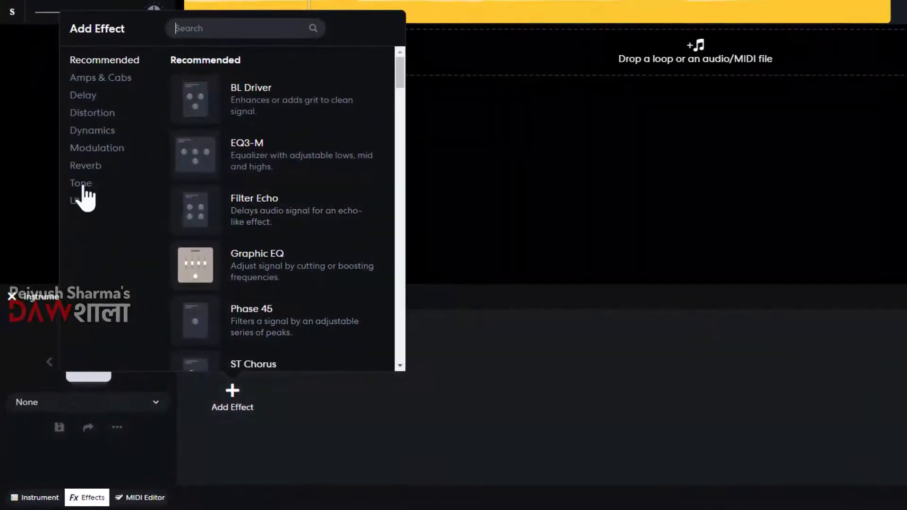
pyautogui.click(90, 166)
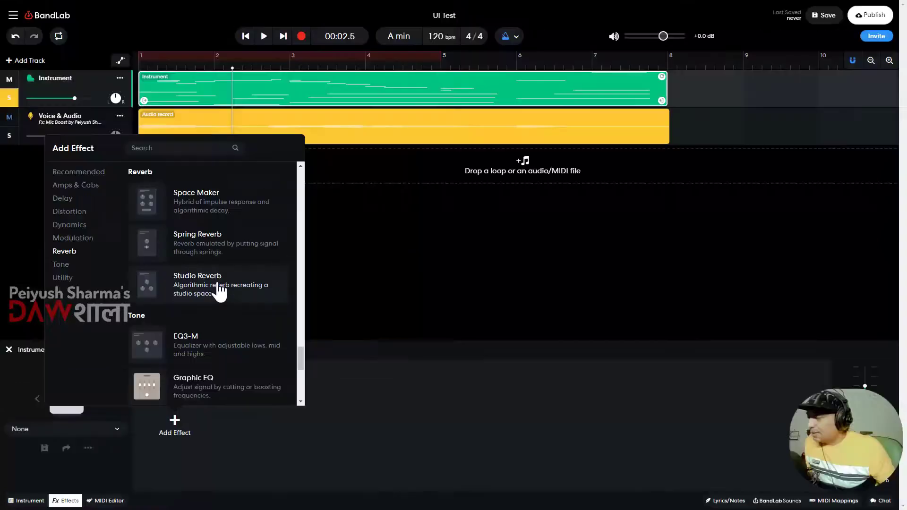
pyautogui.click(274, 210)
pyautogui.moveTo(312, 414); pyautogui.dragTo(306, 491)
pyautogui.moveTo(275, 358); pyautogui.dragTo(270, 417)
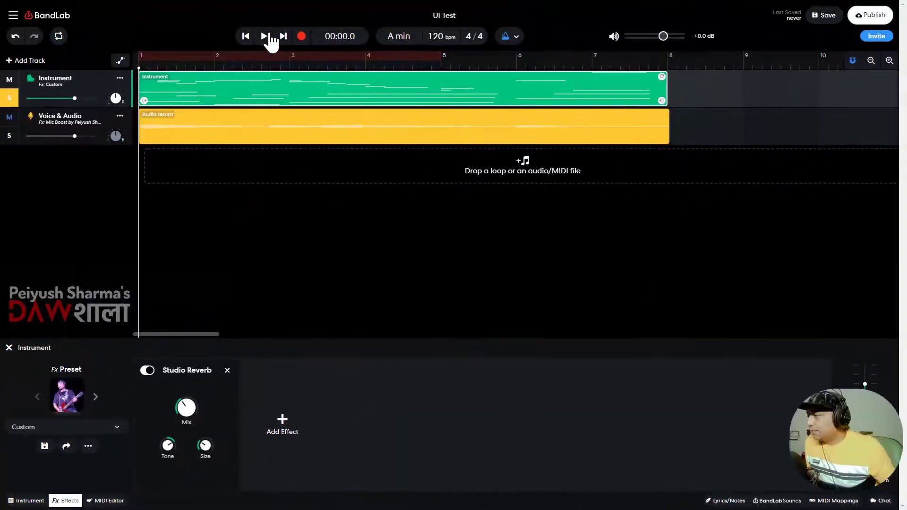
# Play the Instrument track from the start, compare it with Studio Reverb off and on, and raise the reverb's Mix.
pyautogui.click(265, 37)
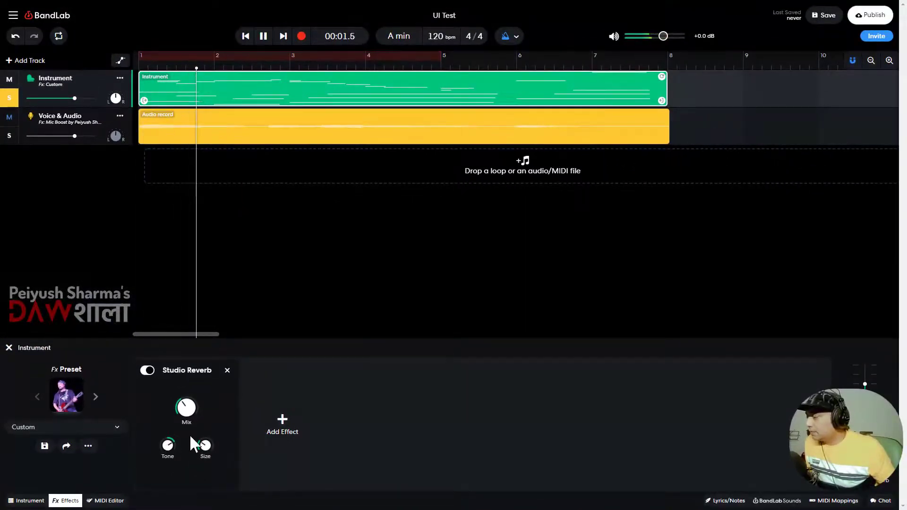
pyautogui.click(148, 371)
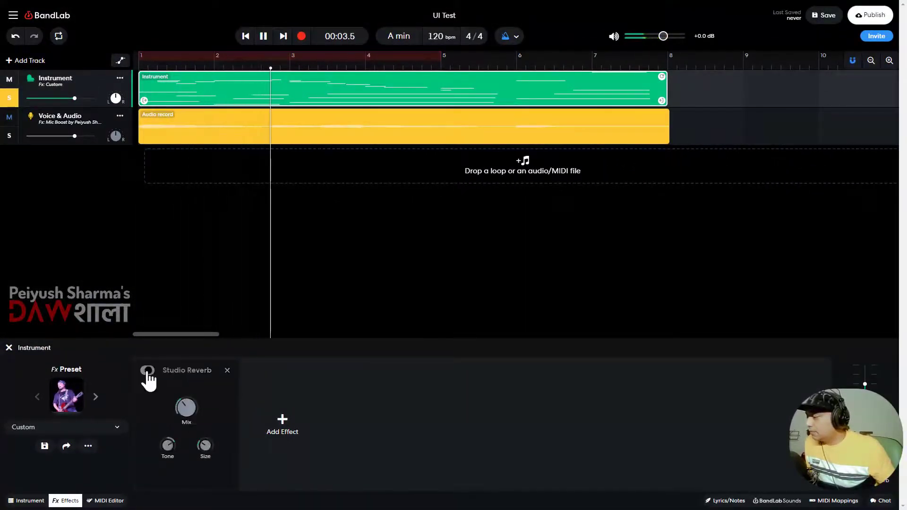
pyautogui.click(147, 371)
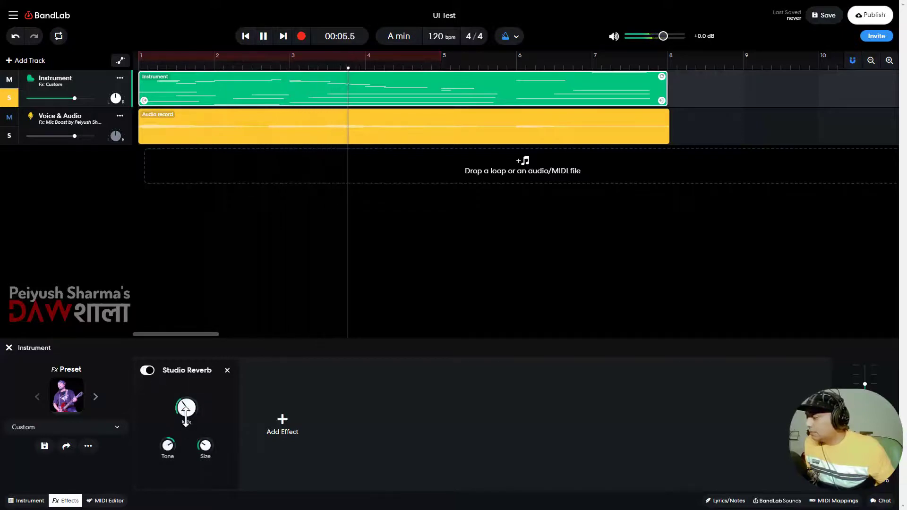
pyautogui.click(264, 37)
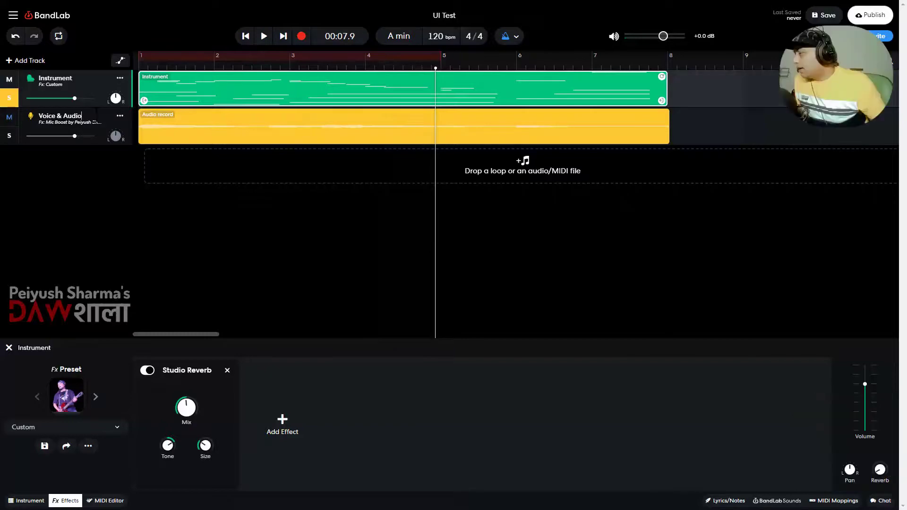
# Solo the Voice & Audio track, add Studio Reverb to its effects chain and play it from the start.
pyautogui.click(72, 141)
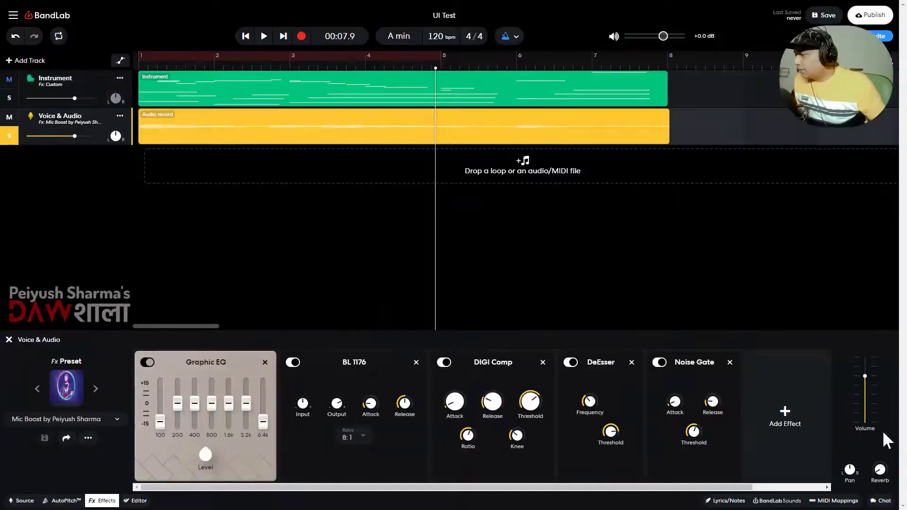
pyautogui.click(783, 418)
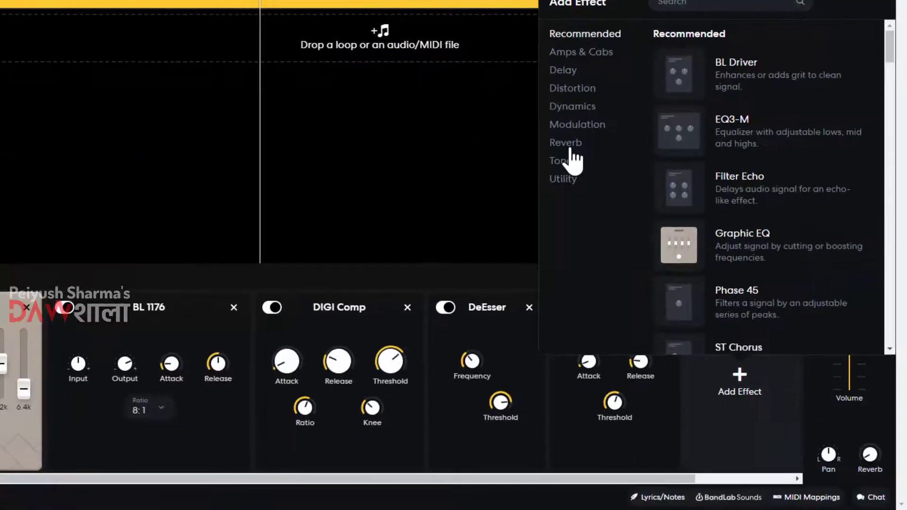
pyautogui.click(659, 241)
pyautogui.click(790, 266)
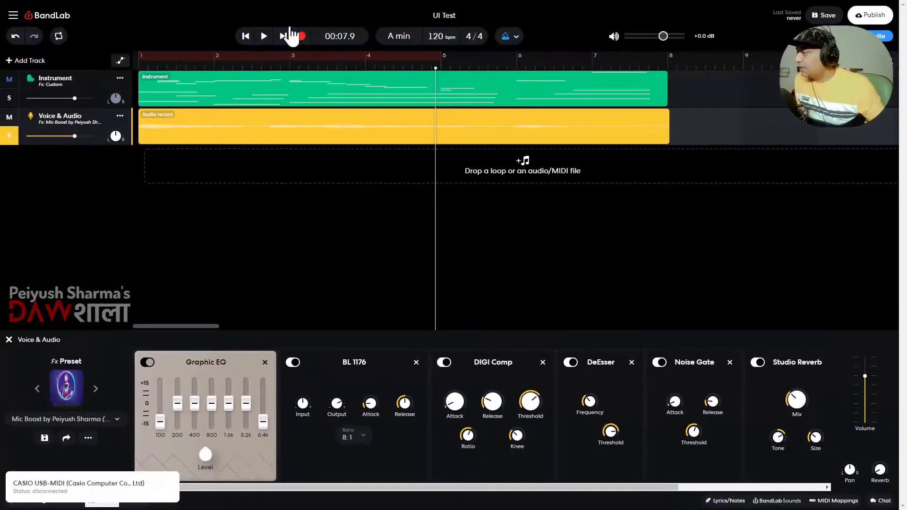
pyautogui.click(245, 37)
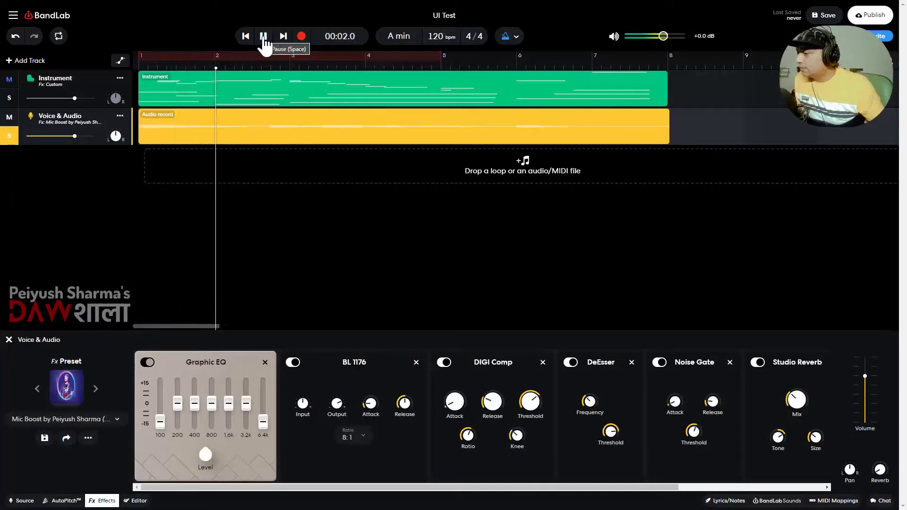
pyautogui.click(264, 37)
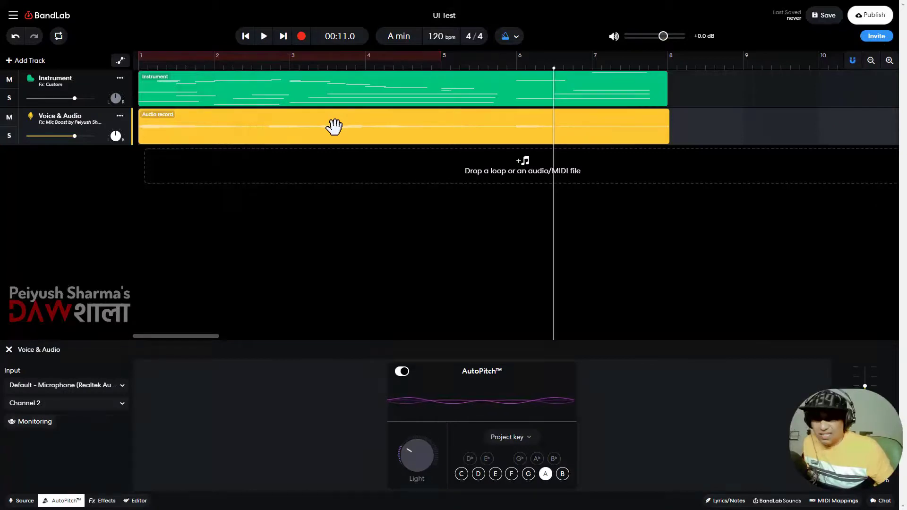
# Denoise the recorded region on the Voice & Audio track and play it back from the start together with the Instrument track.
pyautogui.rightClick(238, 122)
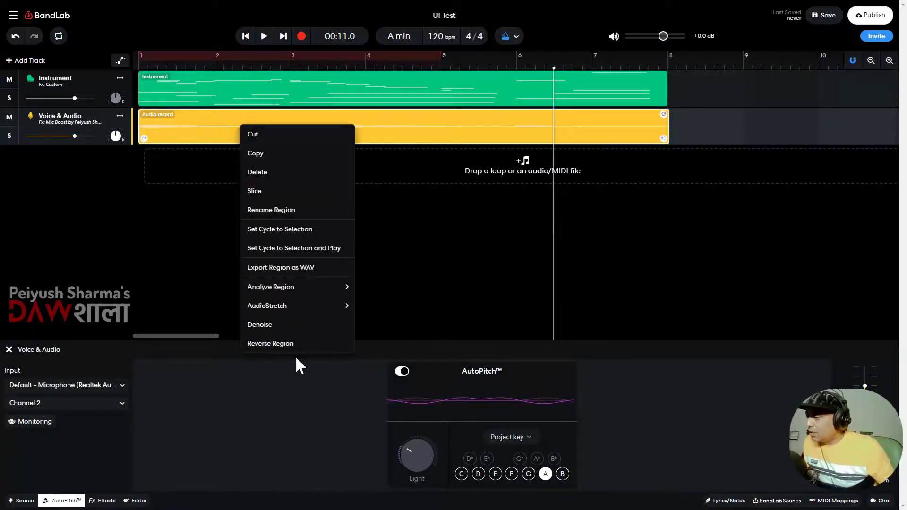
pyautogui.click(271, 325)
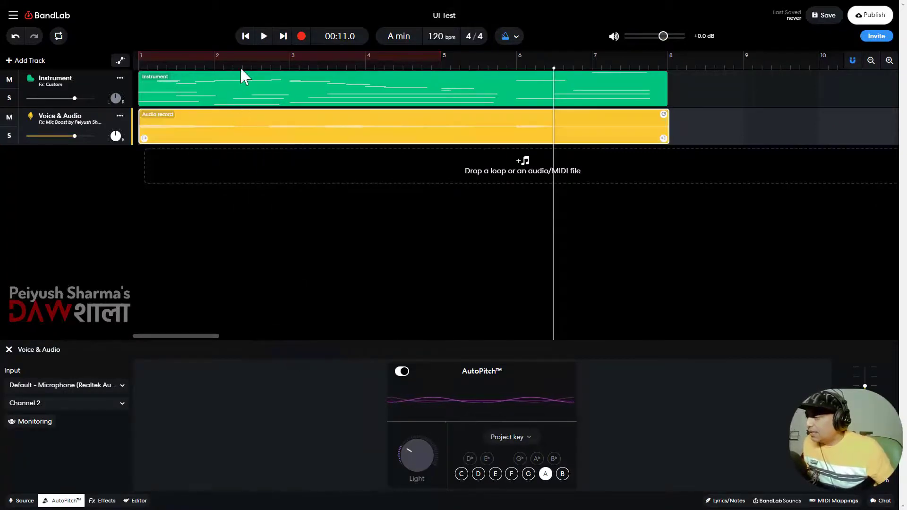
pyautogui.click(246, 37)
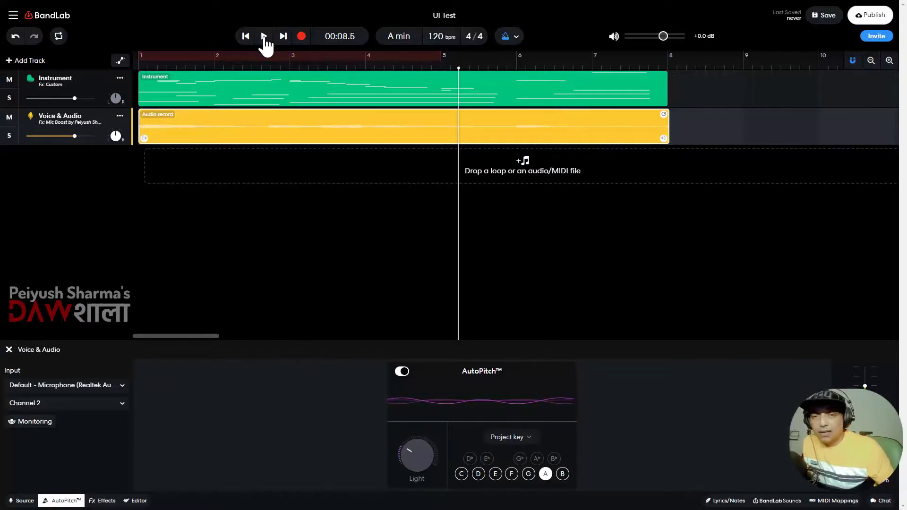
pyautogui.click(265, 37)
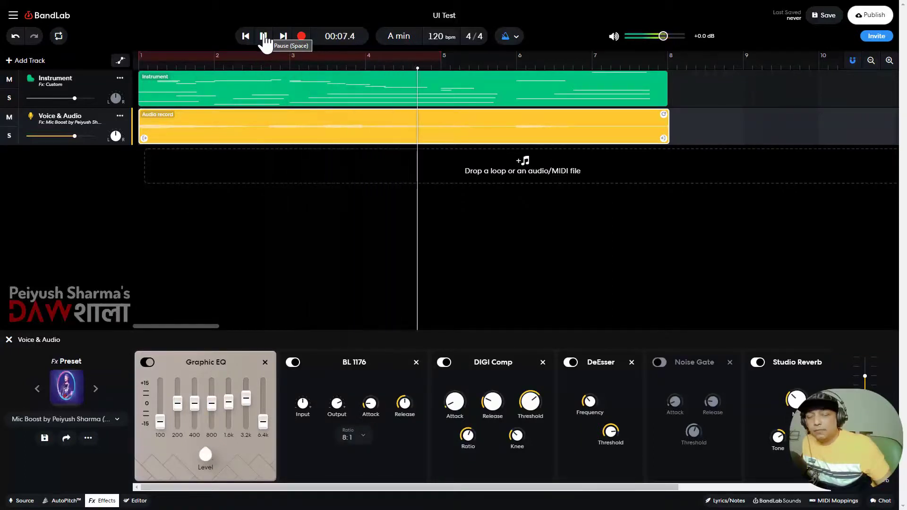
pyautogui.click(264, 37)
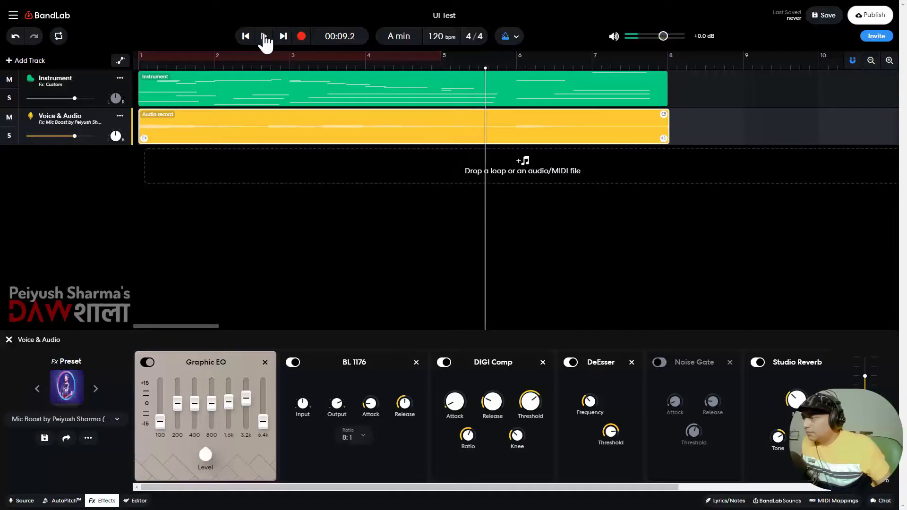
pyautogui.click(249, 36)
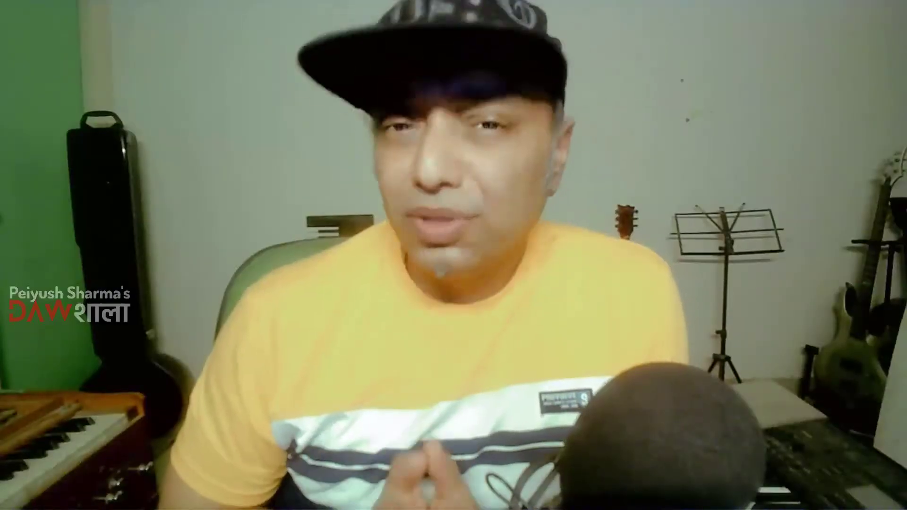